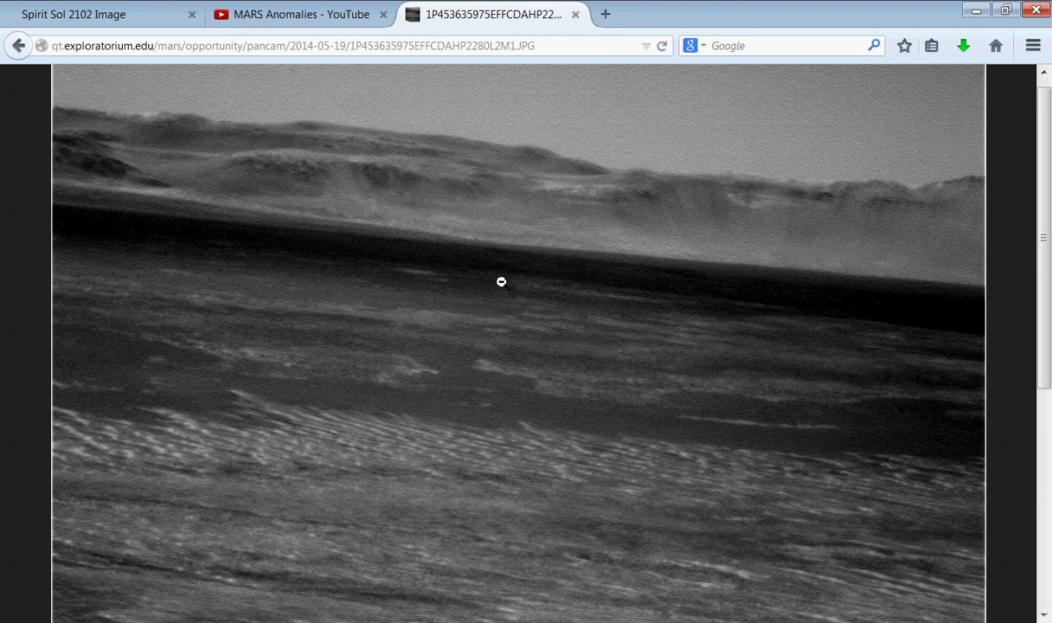
Switch to Photoshop and examine the unprocessed Mars image at 300%, covering the horizon hills, the dark band and the rippled ground
key("alt+Tab")
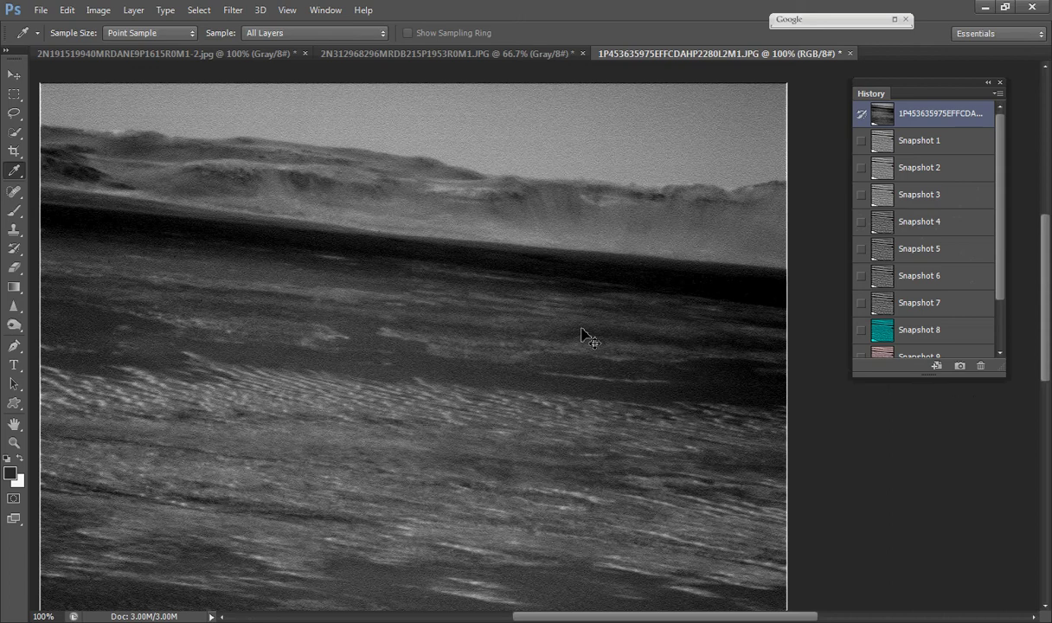
key("ctrl+plus")
key("ctrl+plus")
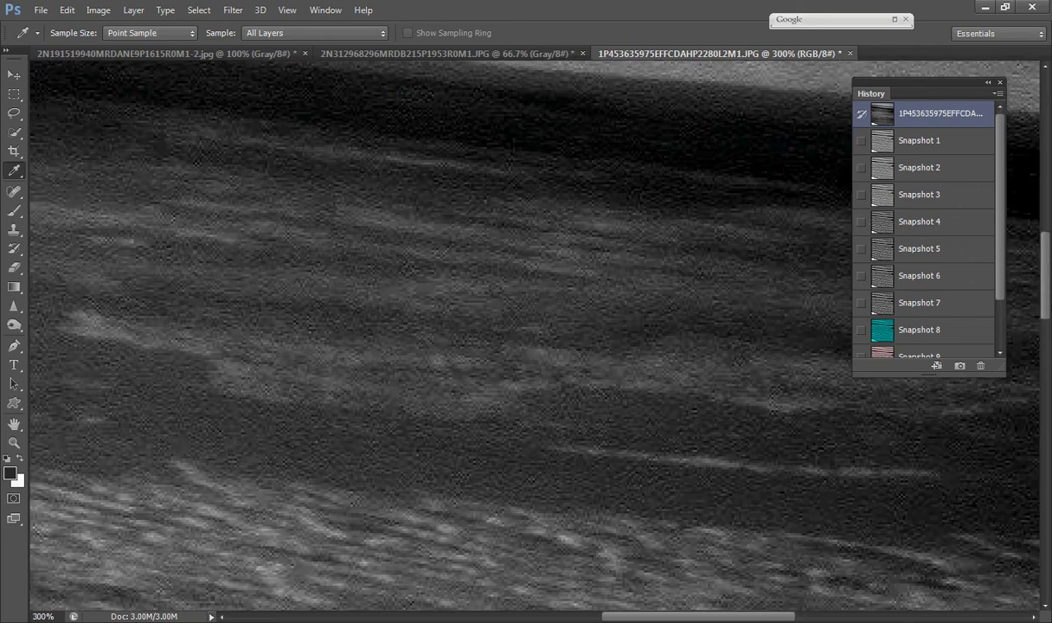
left_click_drag(1047, 309, 1047, 246)
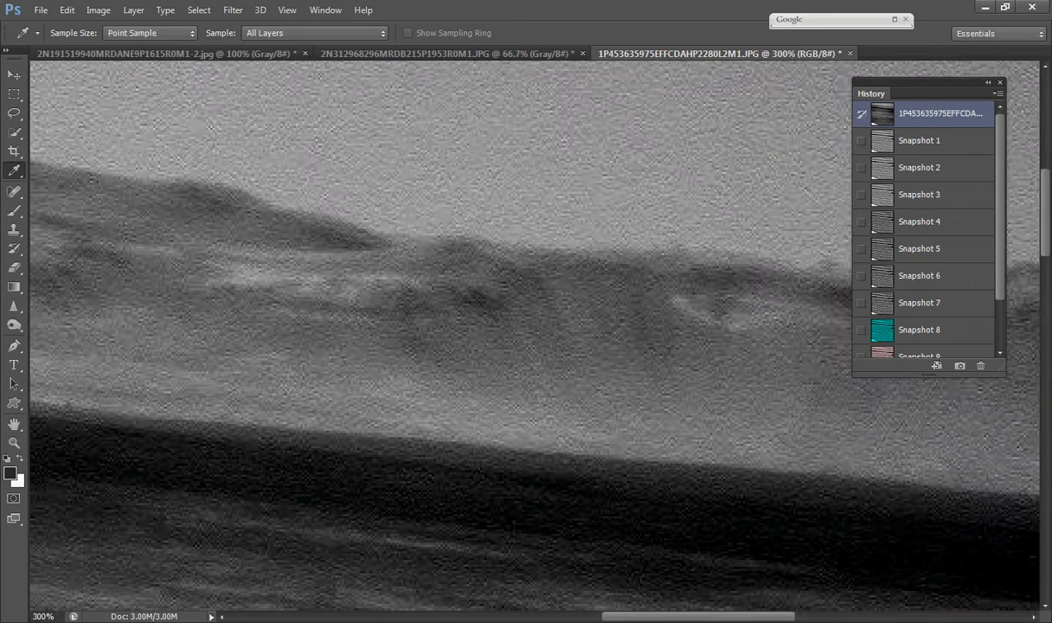
left_click_drag(684, 618, 809, 621)
left_click_drag(1045, 229, 1045, 277)
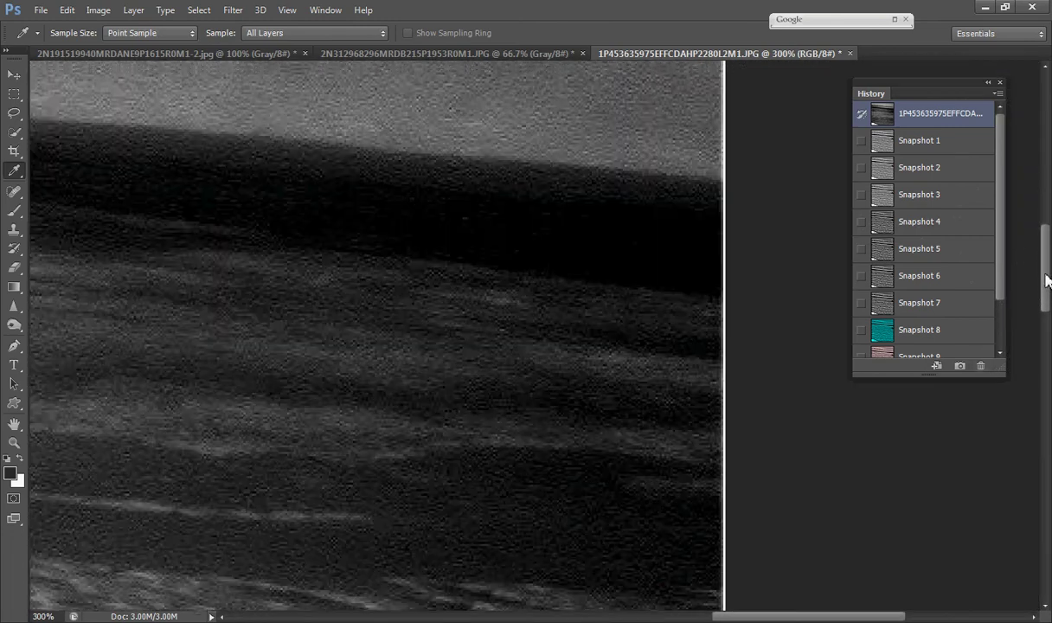
left_click_drag(859, 618, 562, 618)
left_click_drag(1044, 249, 1048, 327)
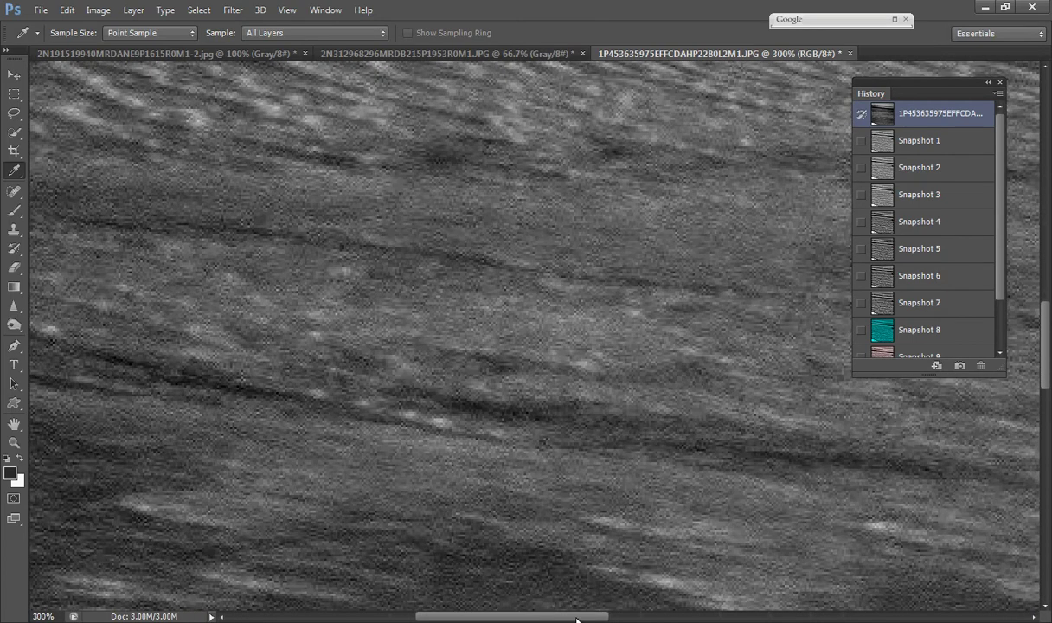
left_click_drag(577, 620, 756, 619)
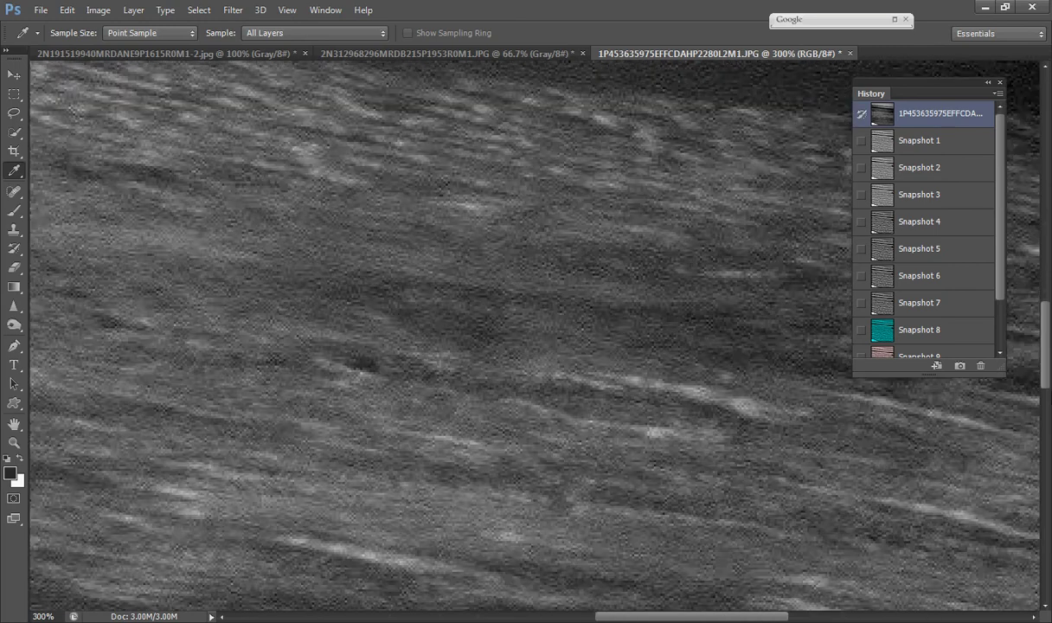
left_click_drag(1048, 372, 1047, 259)
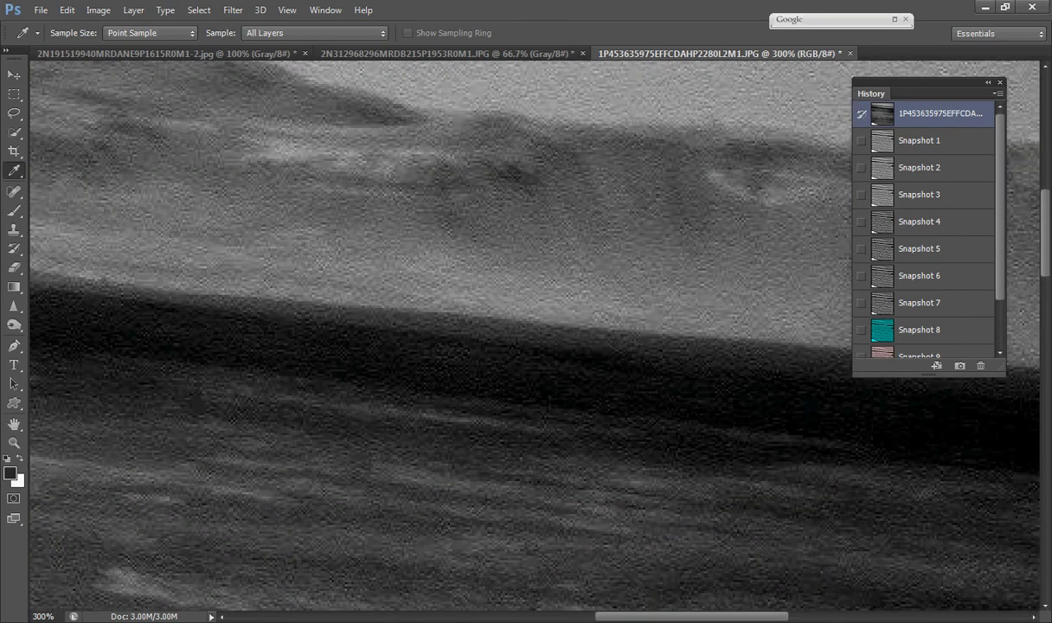
left_click_drag(710, 619, 509, 615)
mouse_move(1047, 194)
left_mouse_down()
mouse_move(1045, 219)
mouse_move(1045, 176)
left_mouse_up()
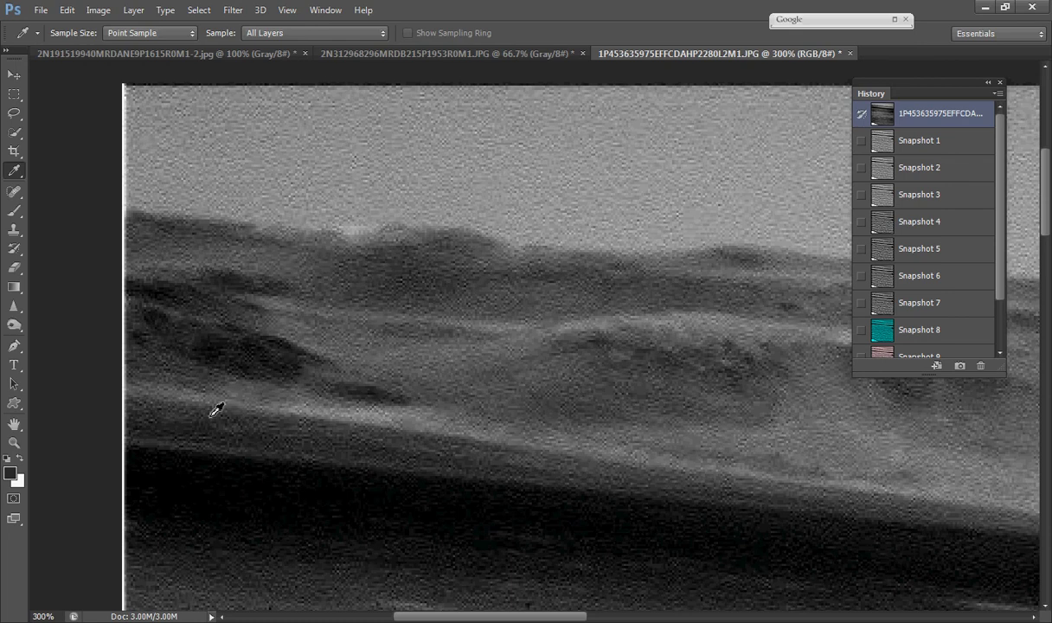
Compare Snapshot 1 and Snapshot 2 over the hills near the image's left edge
left_click(874, 145)
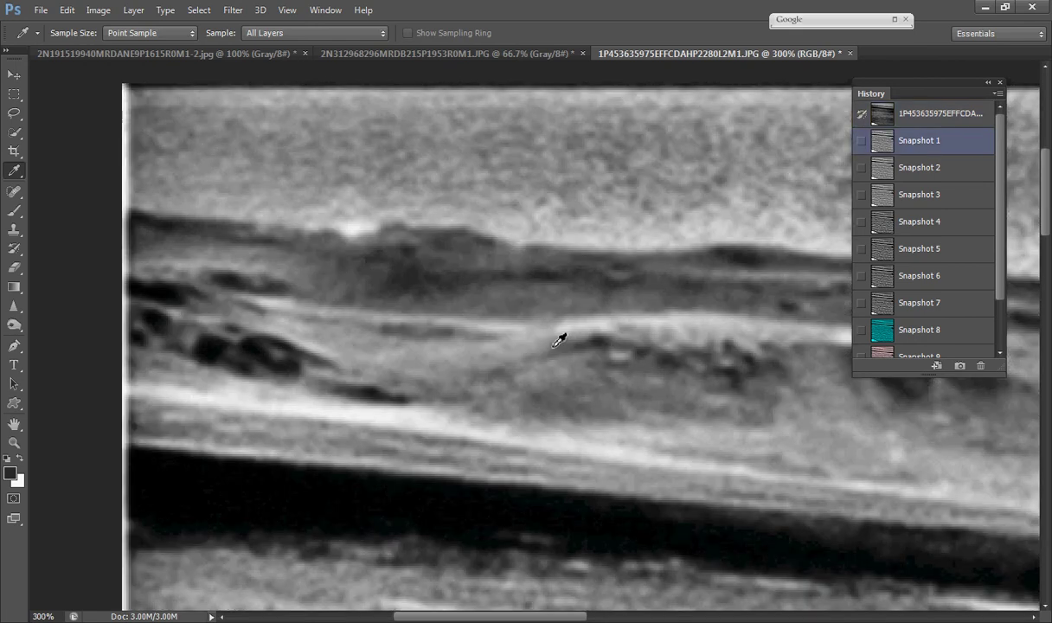
left_click(929, 172)
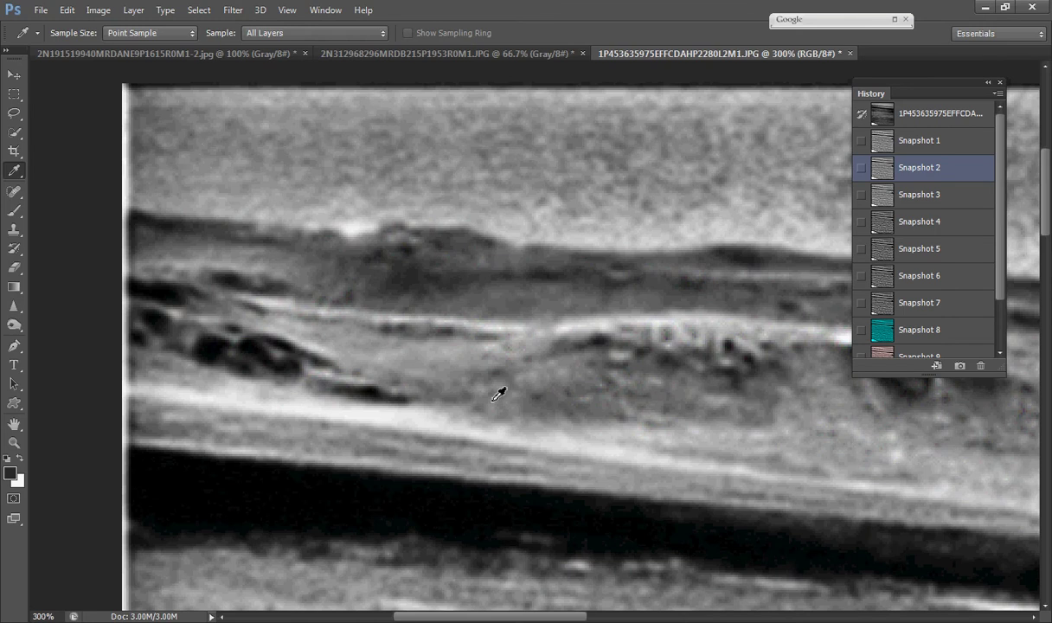
key("ctrl+minus")
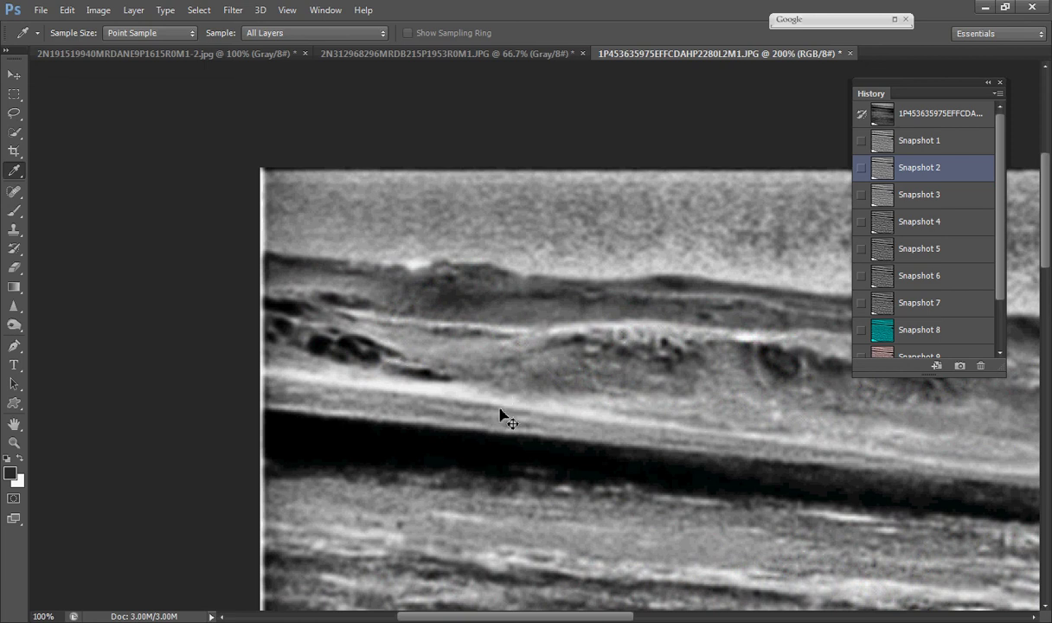
Fit the whole image in view and compare the original state with Snapshot 1 and Snapshot 2
key("ctrl+0")
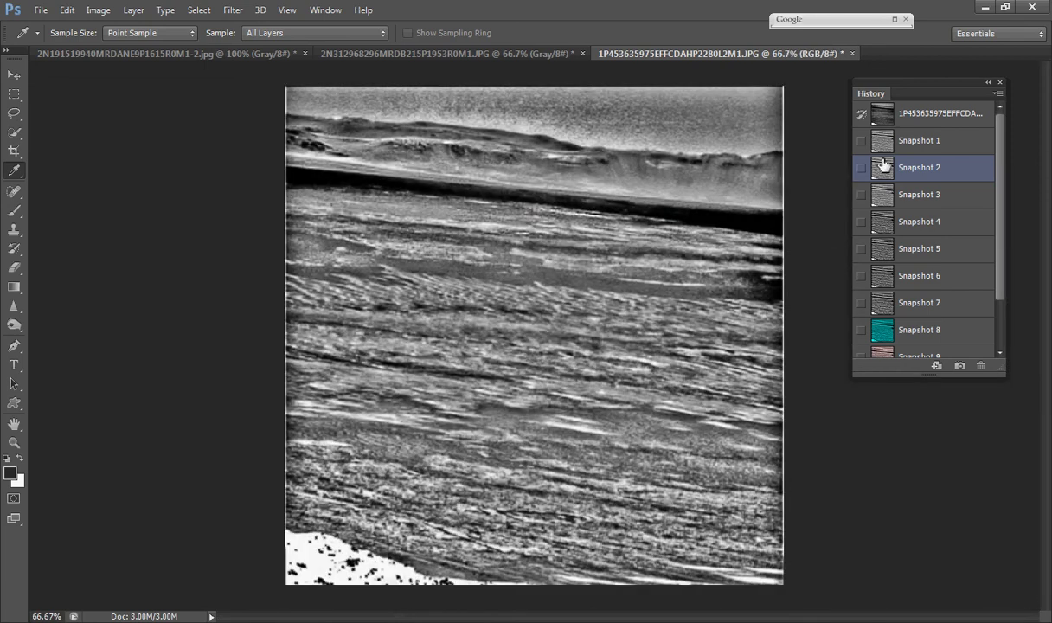
left_click(940, 117)
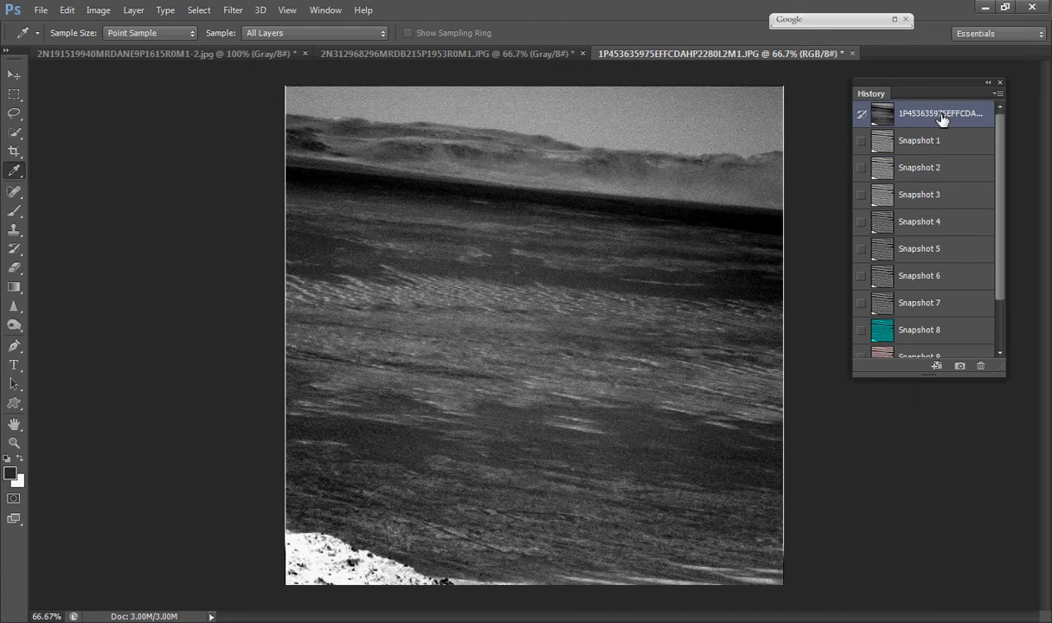
left_click(925, 147)
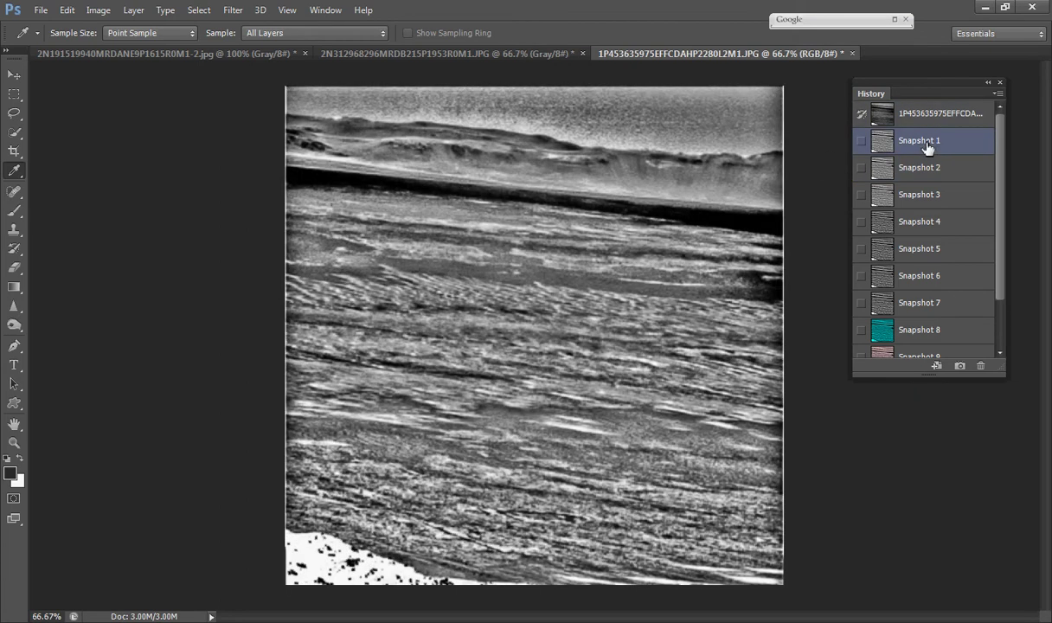
left_click(922, 176)
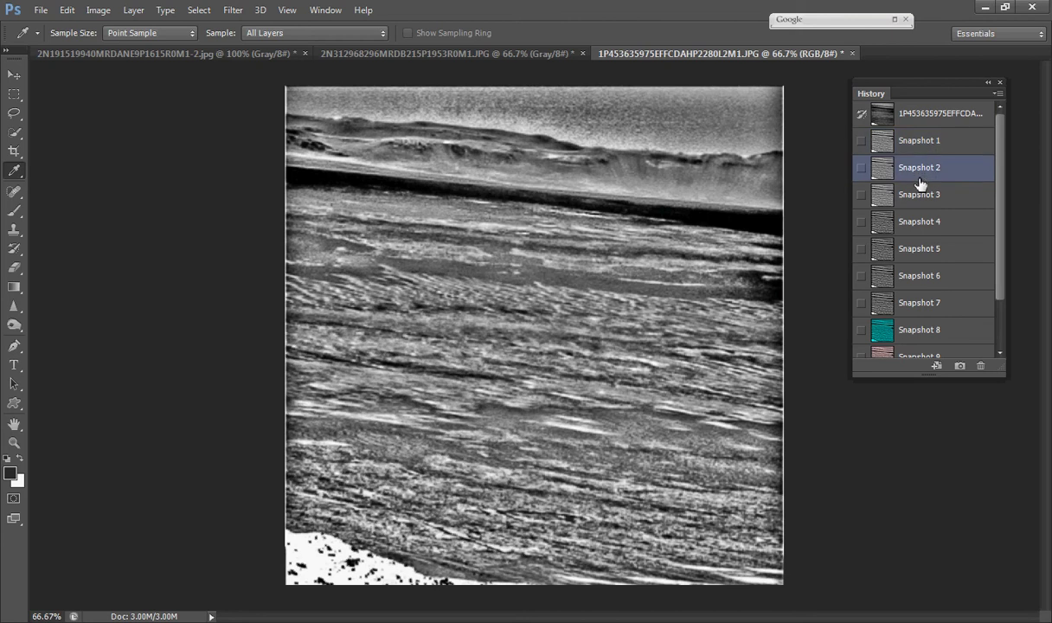
Inspect the horizon hills at 200% in Snapshot 2 and Snapshot 3
key("ctrl+plus")
key("ctrl+plus")
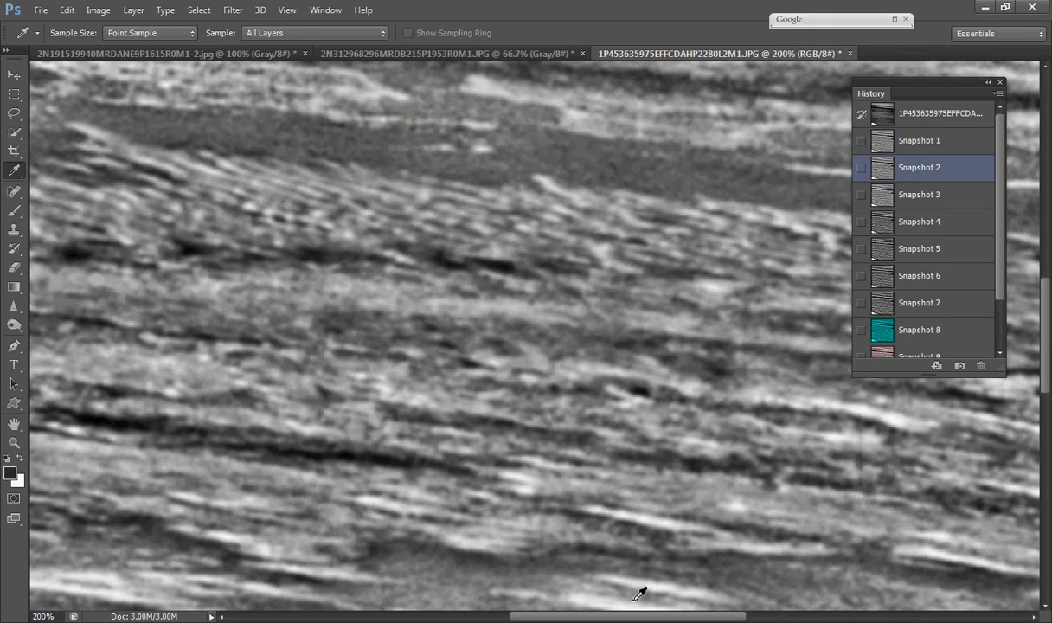
left_click_drag(628, 619, 527, 619)
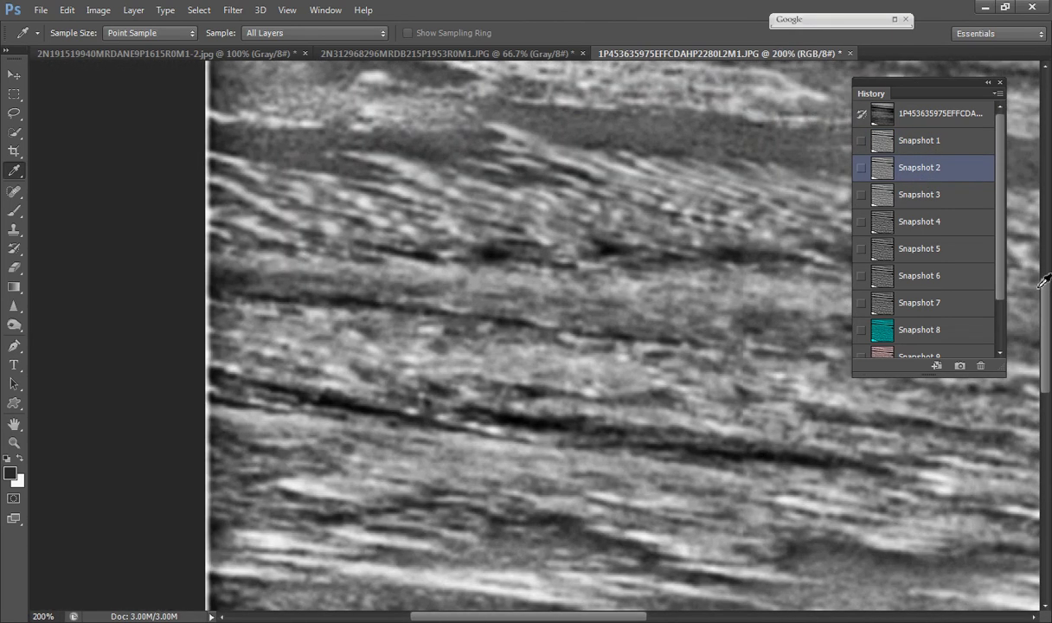
left_click_drag(1044, 283, 1044, 184)
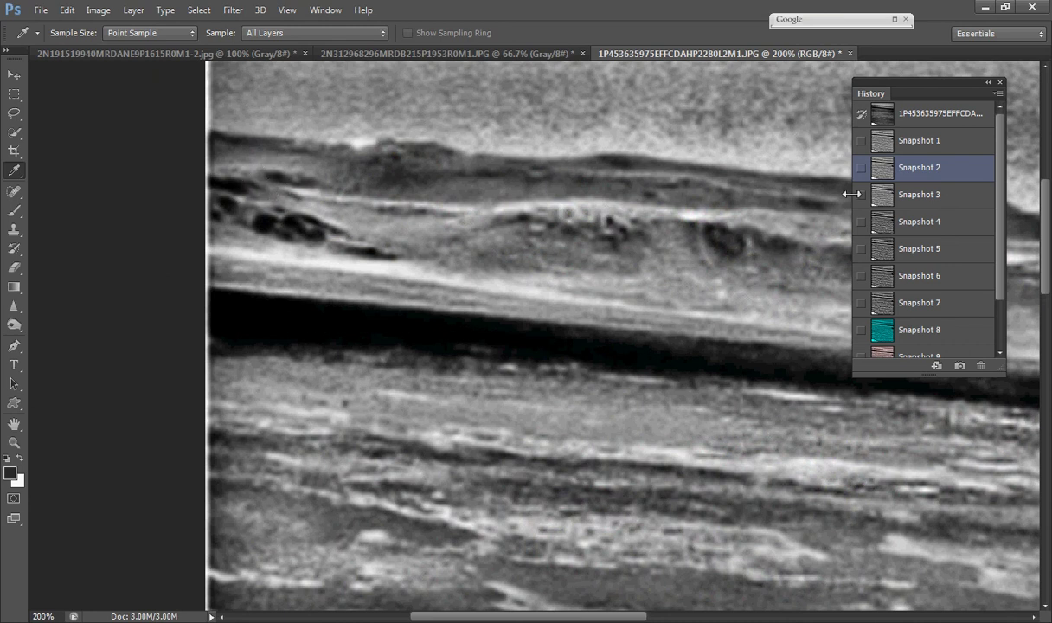
left_click(913, 195)
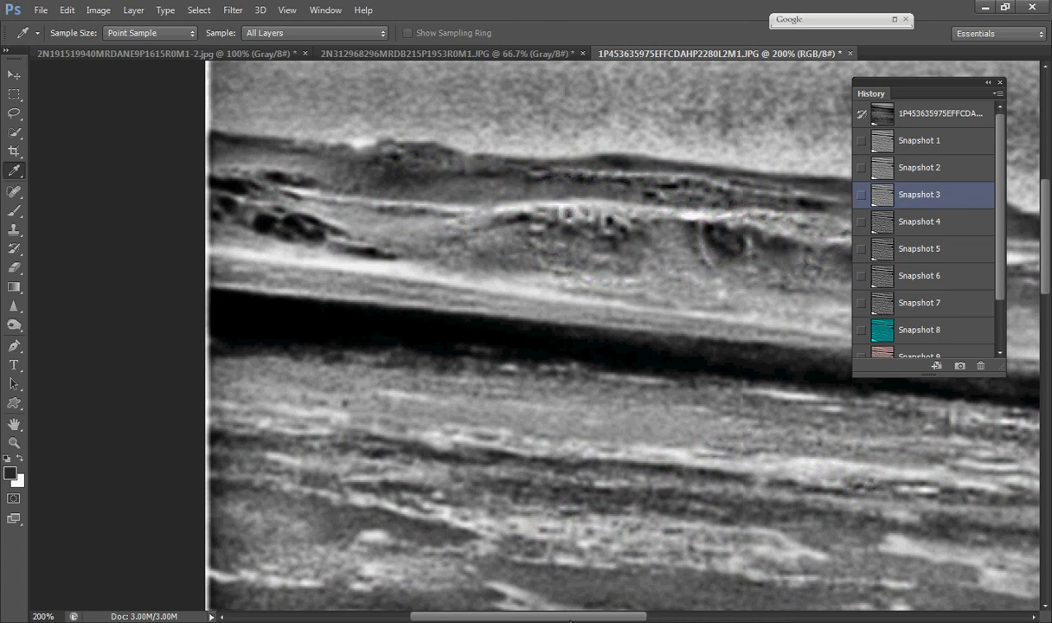
scroll(482, 285, "right", 5)
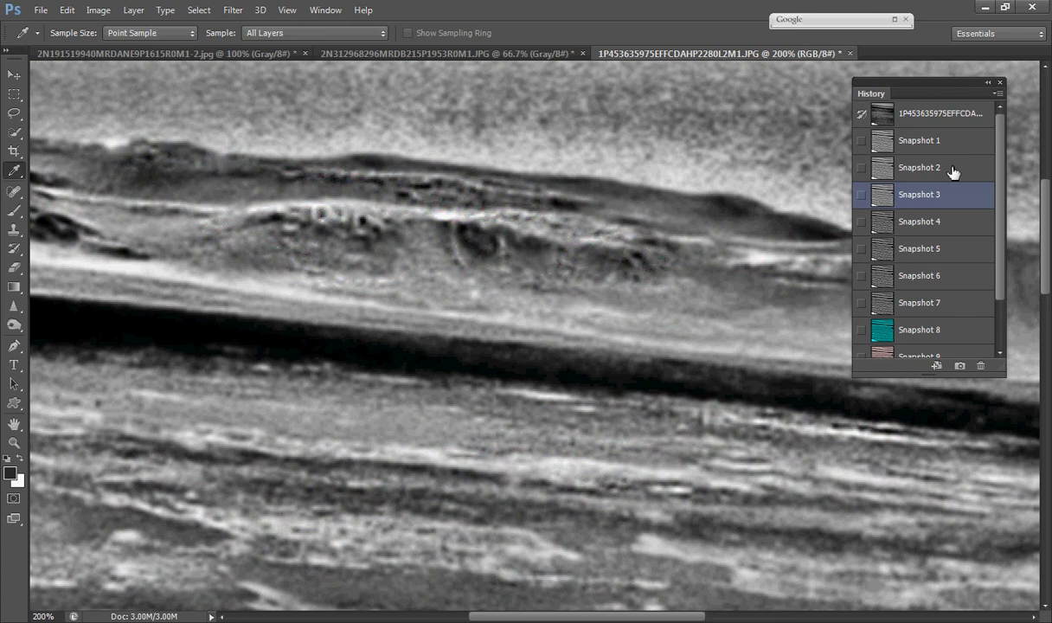
Compare Snapshots 2, 4, 5 and 6 over the hills, ending on Snapshot 5 at 200%
left_click(905, 167)
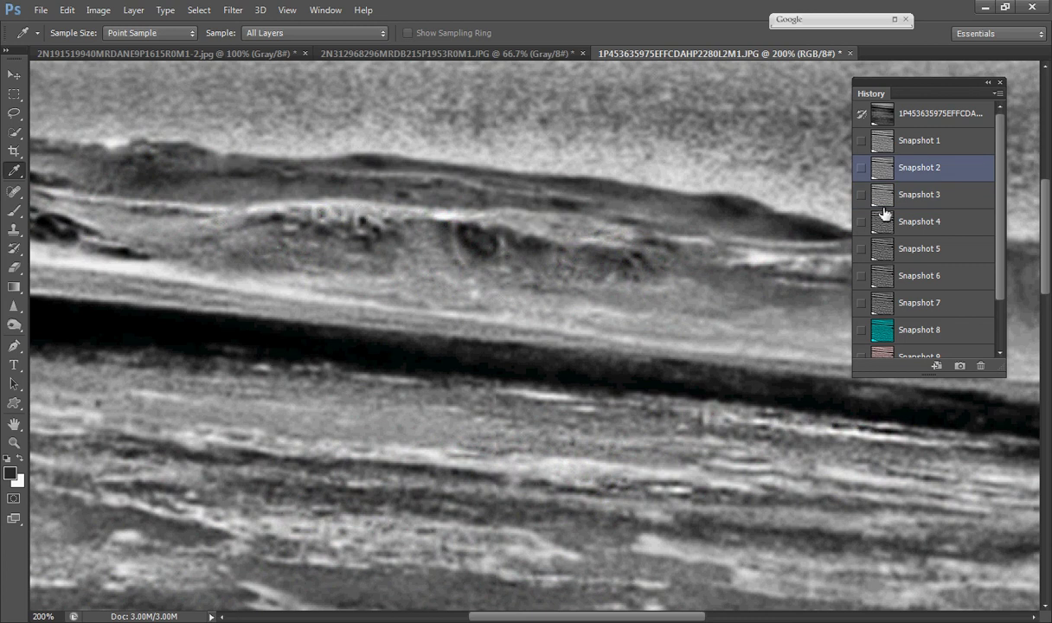
left_click(915, 224)
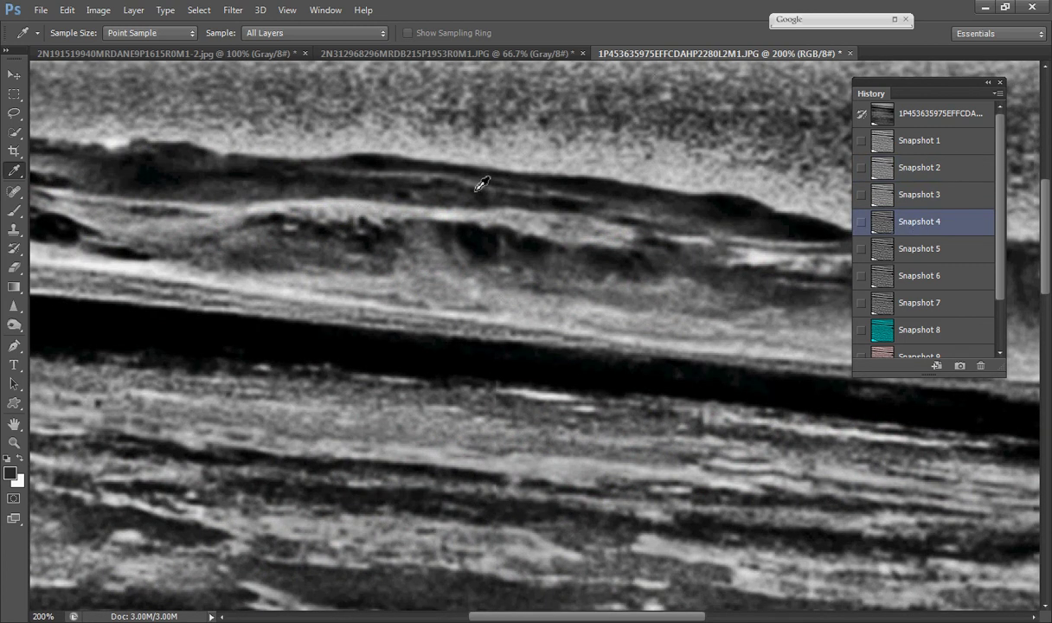
left_click(889, 247)
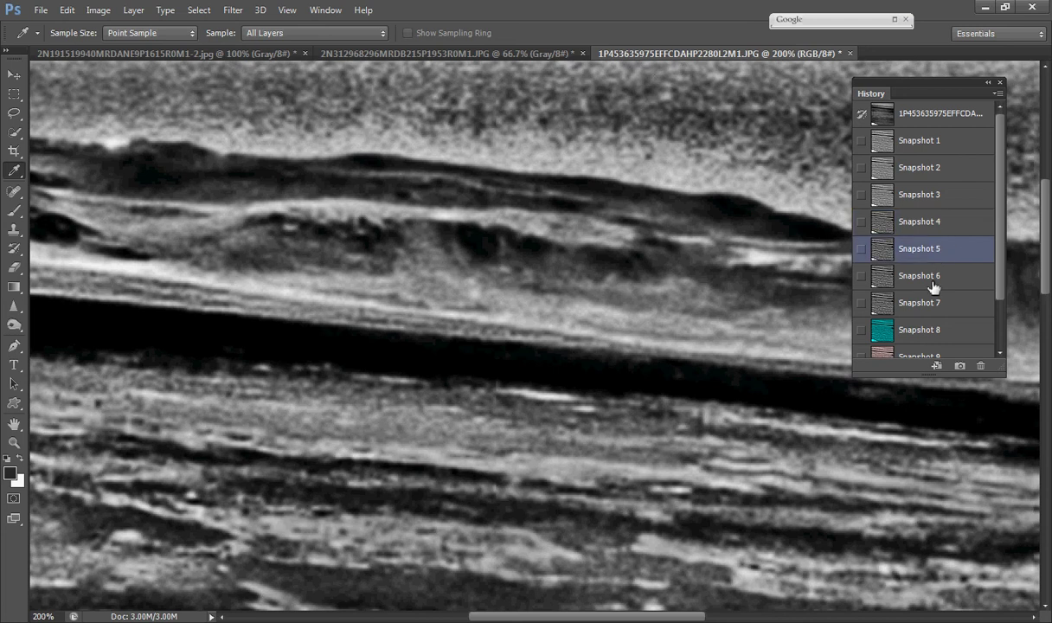
left_click(878, 275)
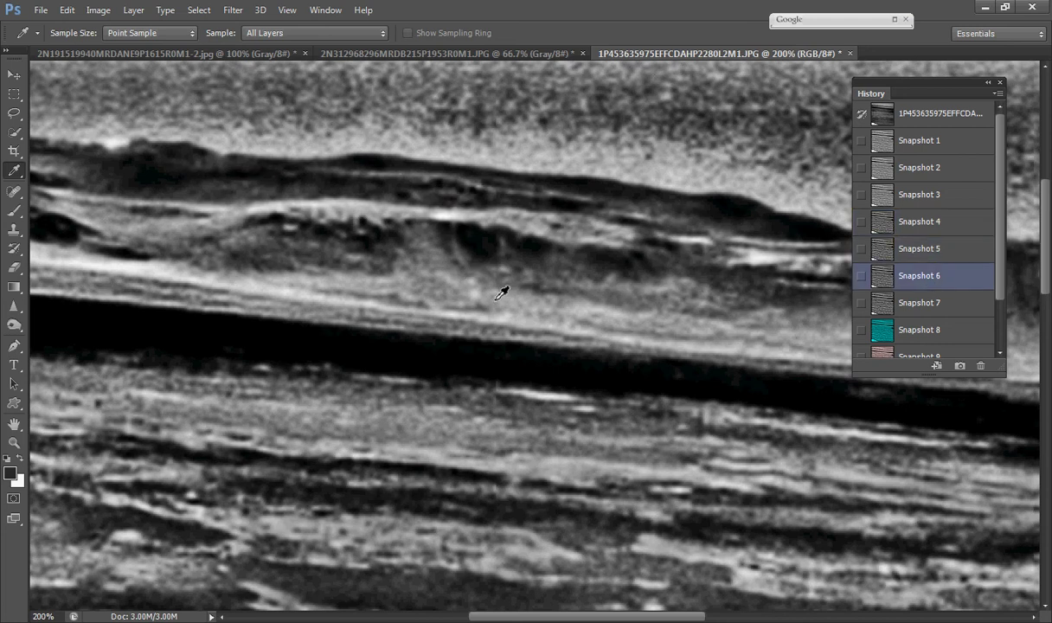
left_click(950, 251)
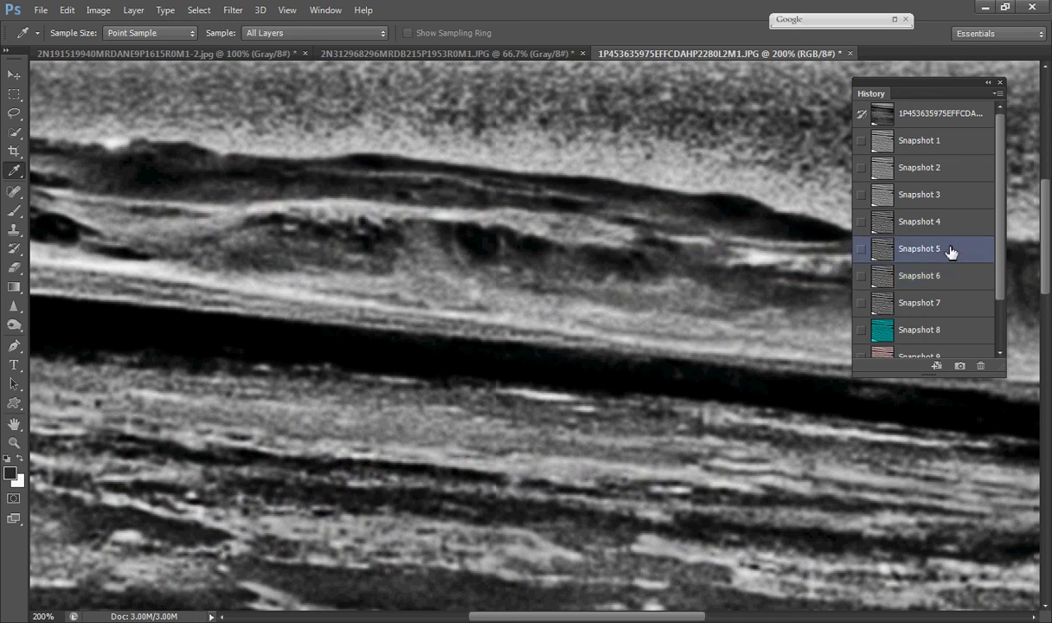
key("ctrl+minus")
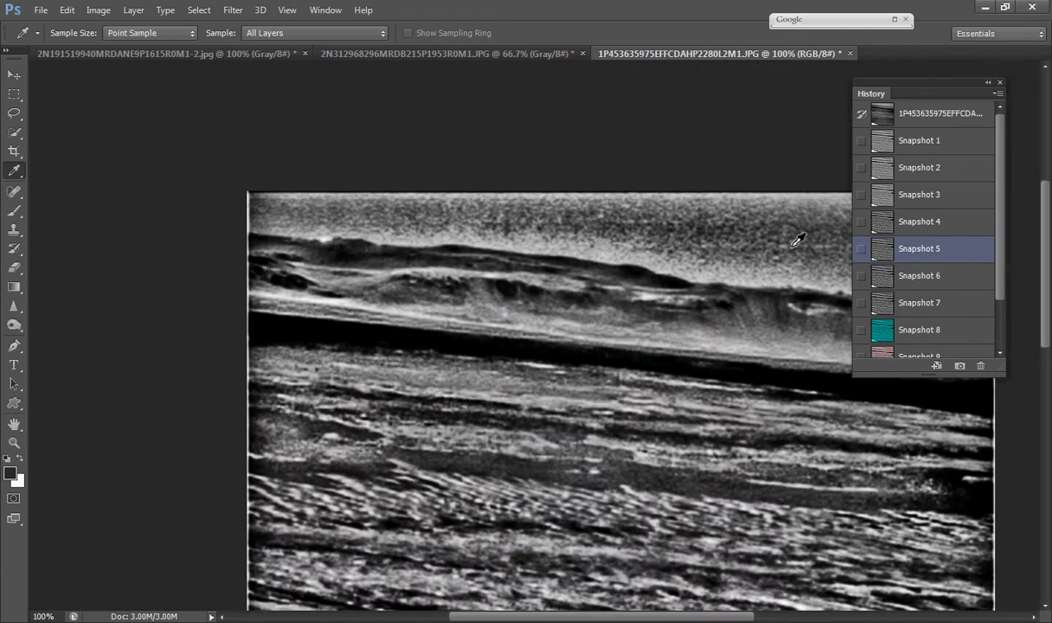
key("ctrl+plus")
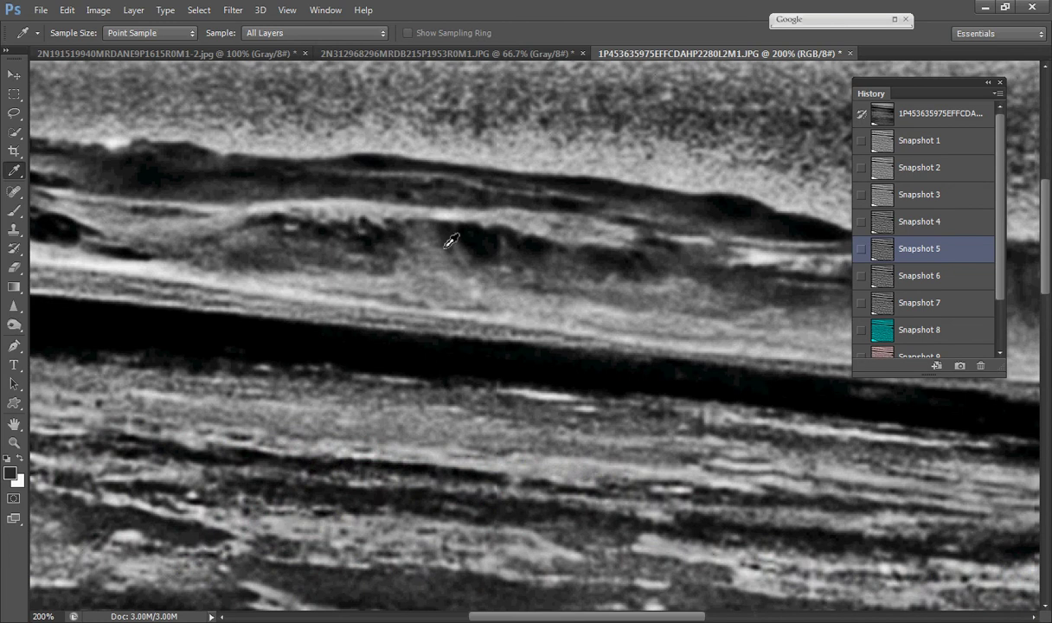
Step through Snapshots 2, 3, 4 and 5 over the hills nearer the image's left edge
scroll(606, 580, "left", 5)
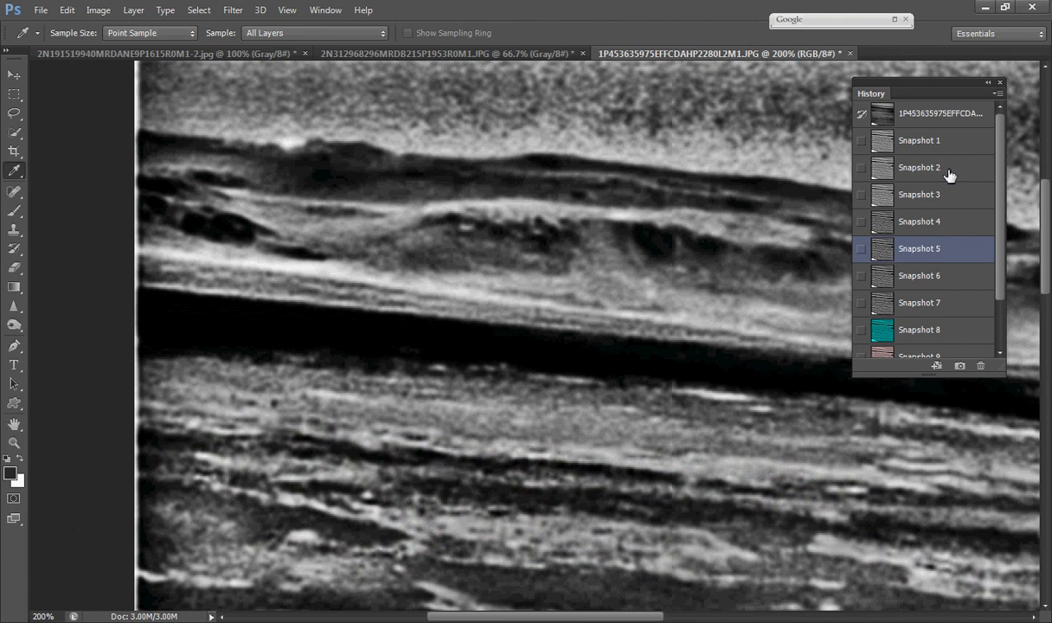
left_click(902, 168)
left_click(942, 197)
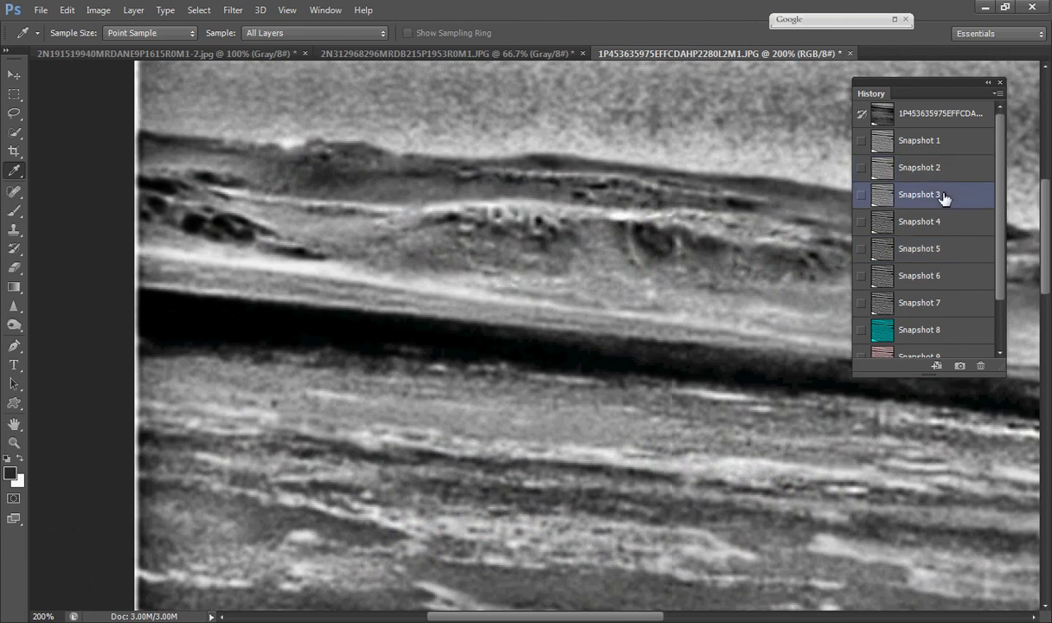
left_click(875, 218)
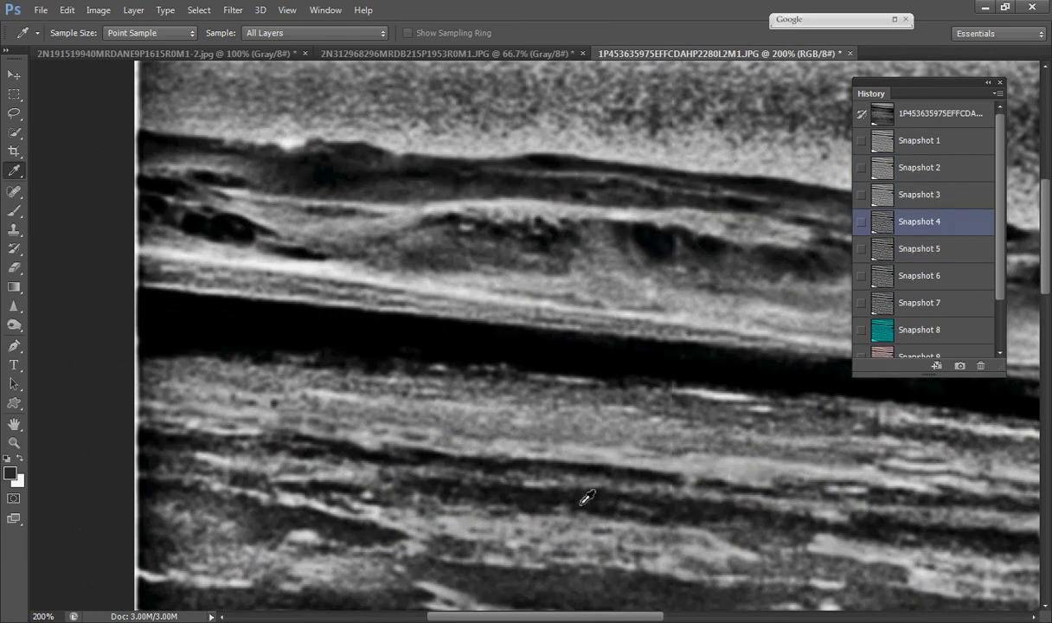
left_click_drag(579, 620, 612, 620)
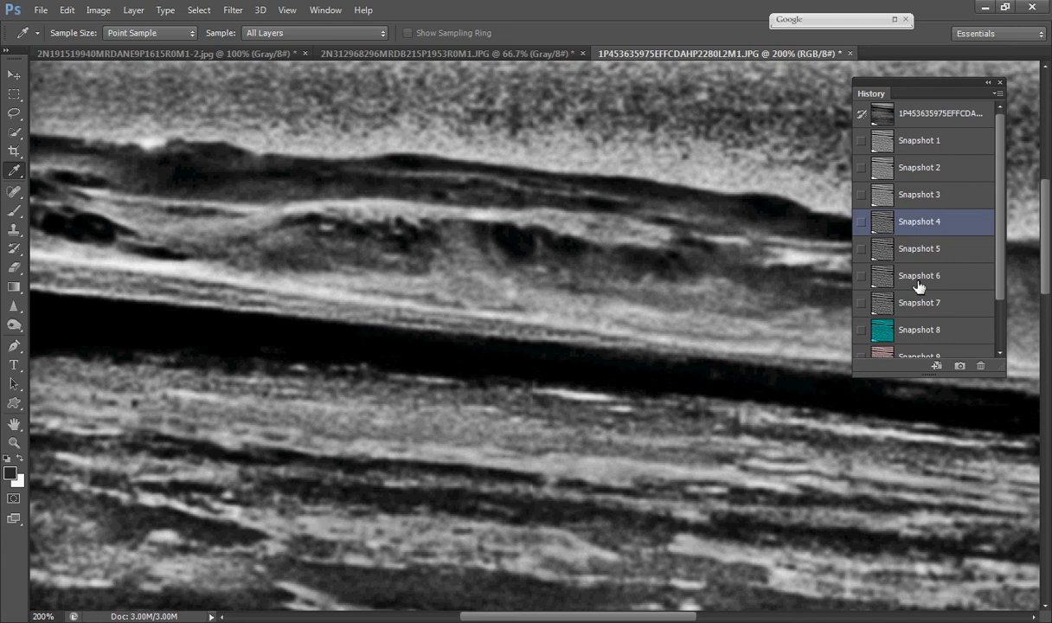
left_click(899, 246)
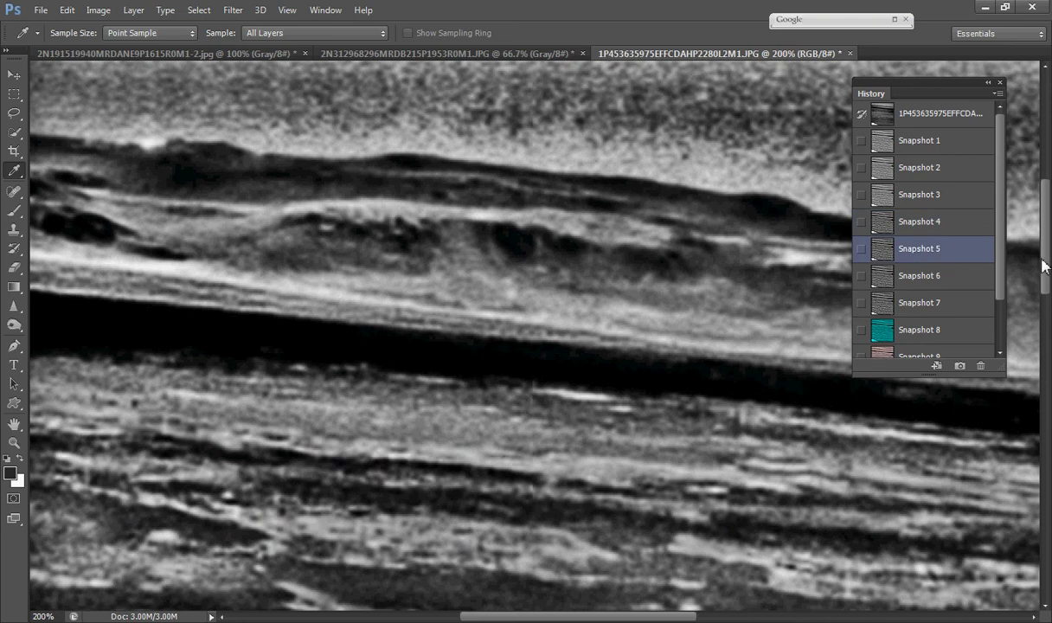
Compare Snapshot 5, Snapshot 1 and the original state over the terrain below the dark band
left_click_drag(1045, 261, 1046, 303)
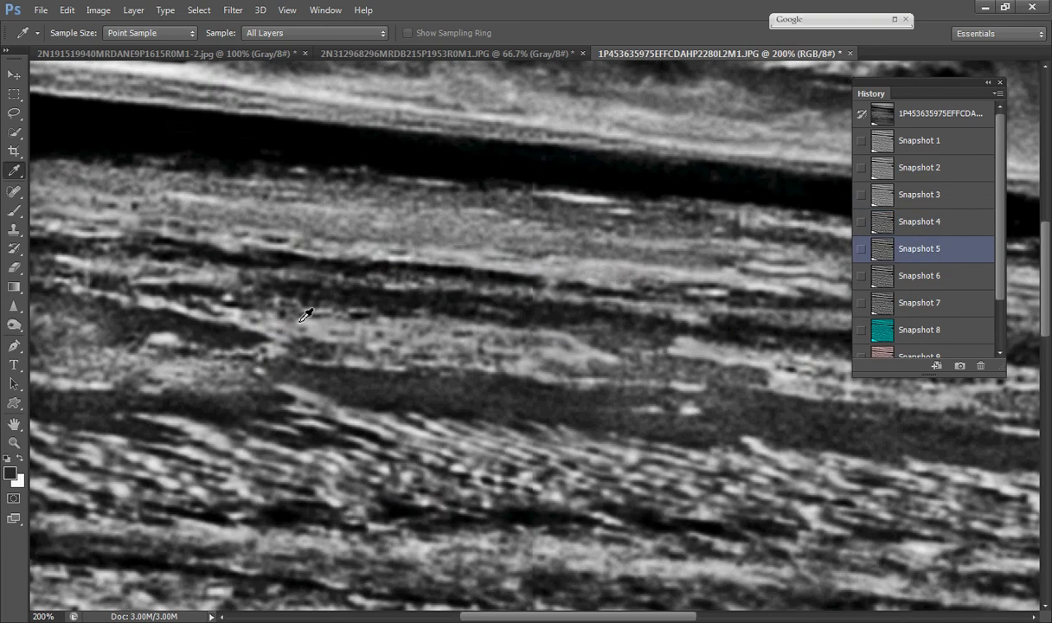
left_click(941, 147)
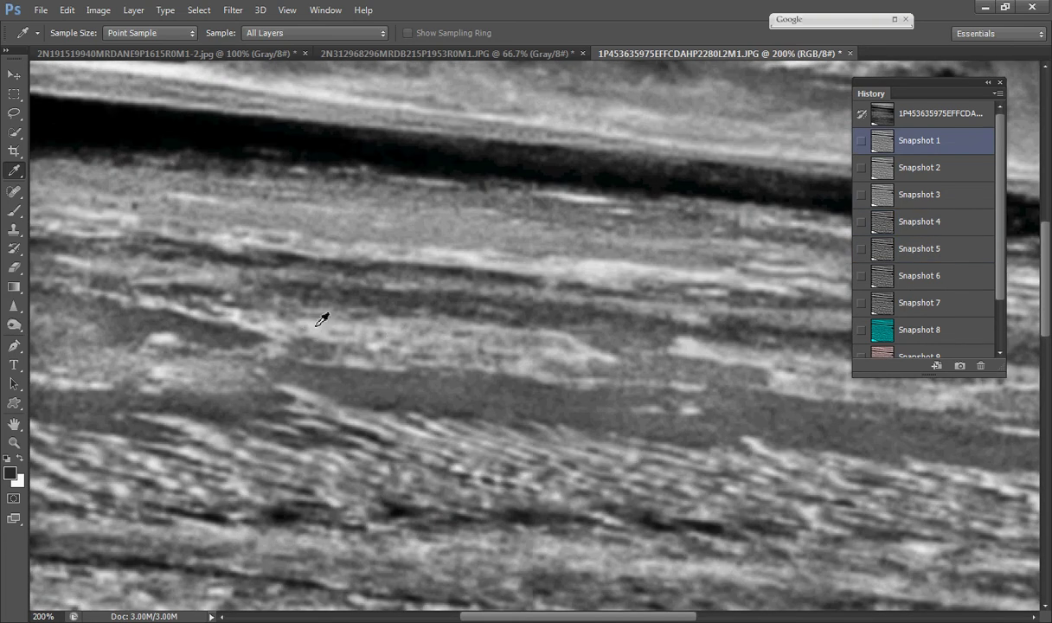
left_click(940, 115)
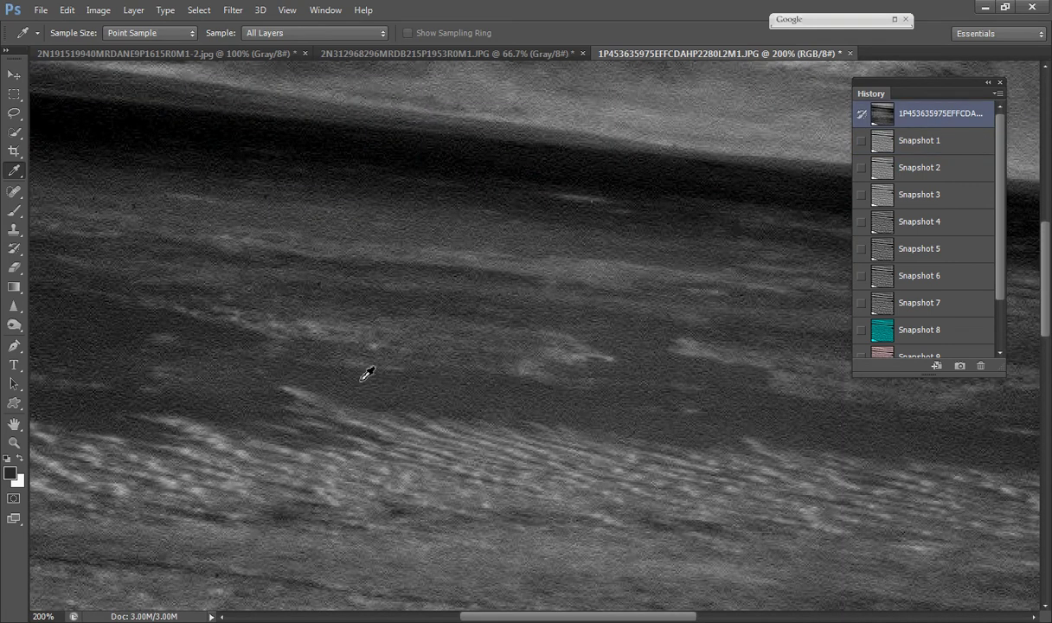
Compare Snapshots 1, 3 and 4 at 200% over the terrain layers below the dark band
left_click(931, 141)
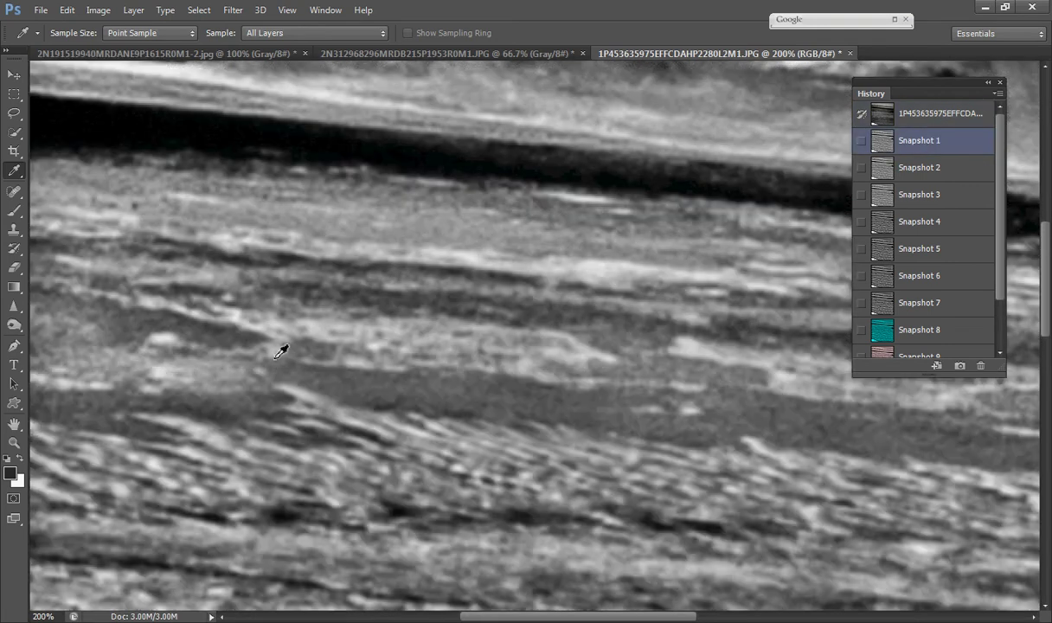
left_click(894, 201)
left_click(943, 222)
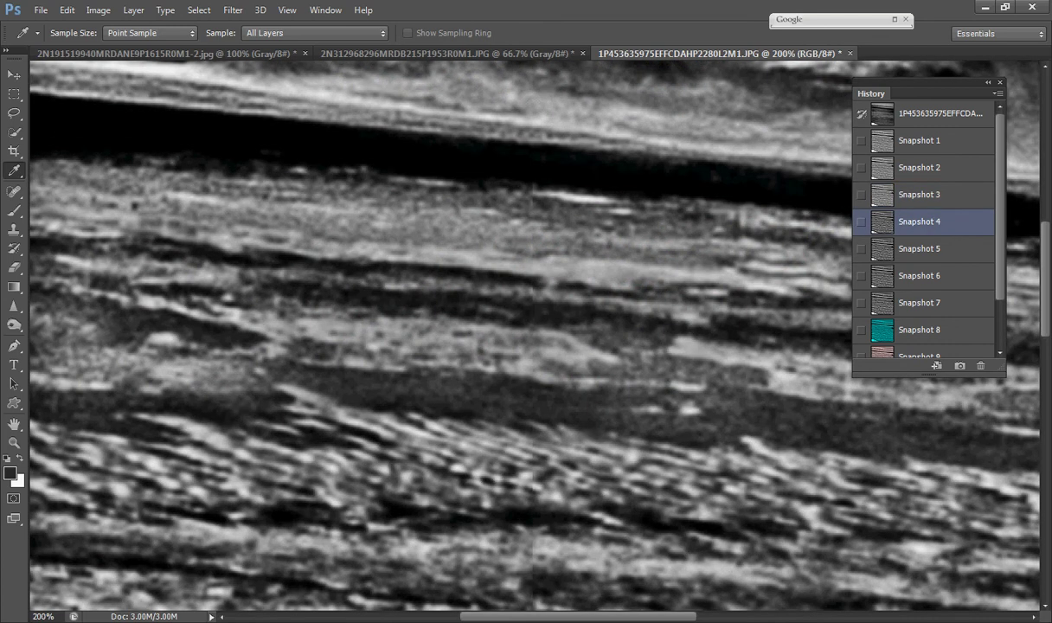
scroll(211, 415, "left", 3)
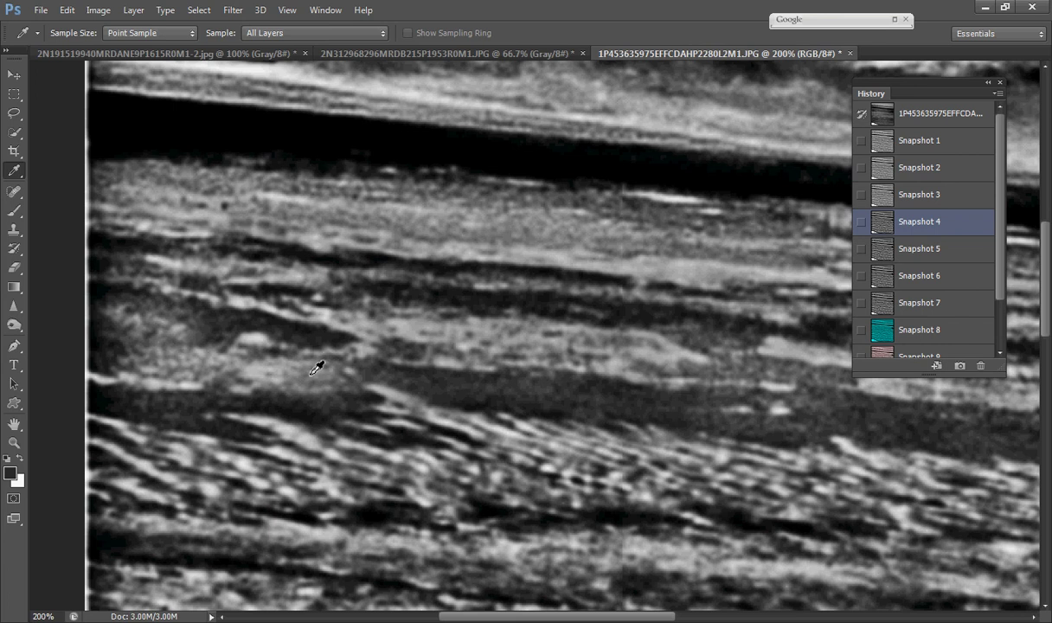
Compare Snapshots 4 and 5 at 300% over the terrain by the image's left edge, ending on Snapshot 4
key("ctrl+plus")
left_click_drag(458, 604, 406, 597)
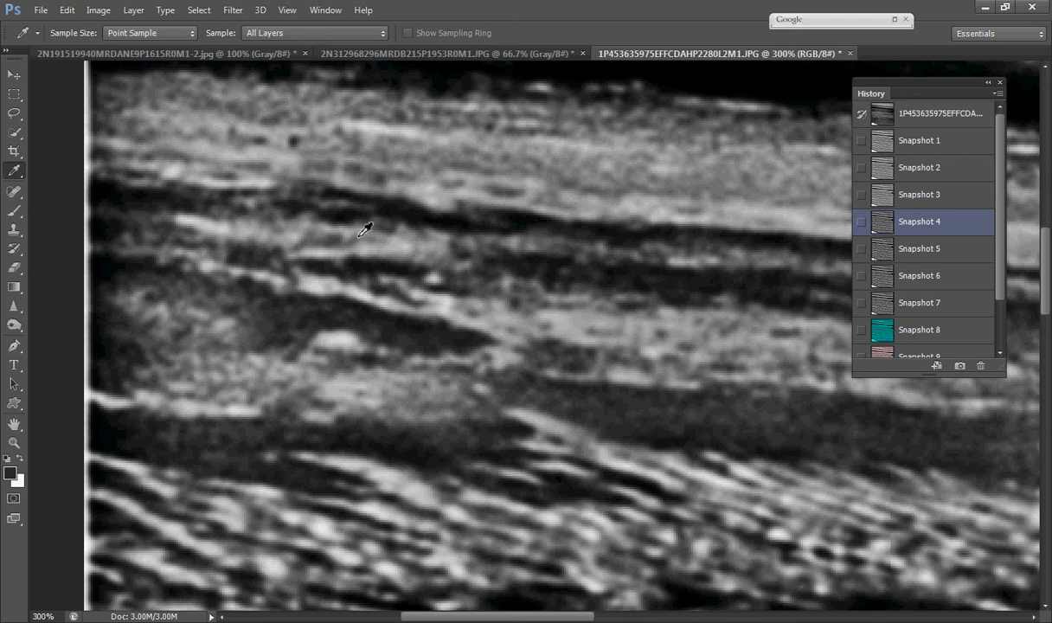
left_click(883, 245)
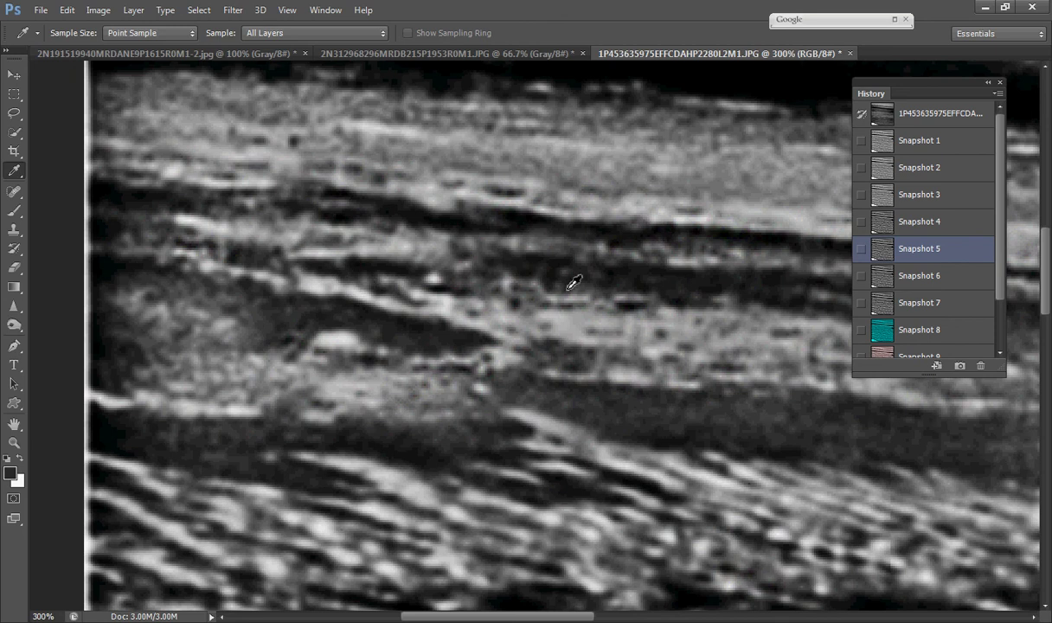
left_click(898, 224)
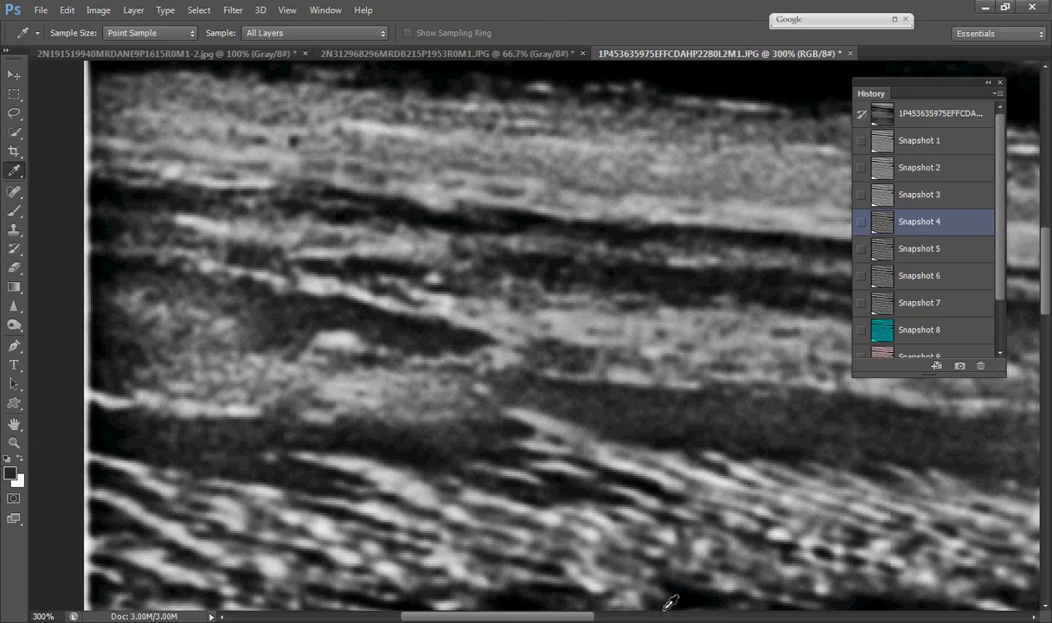
Examine the terrain along the dark band in Snapshot 4 at 300%, working across to the image's right edge
left_click_drag(558, 619, 599, 619)
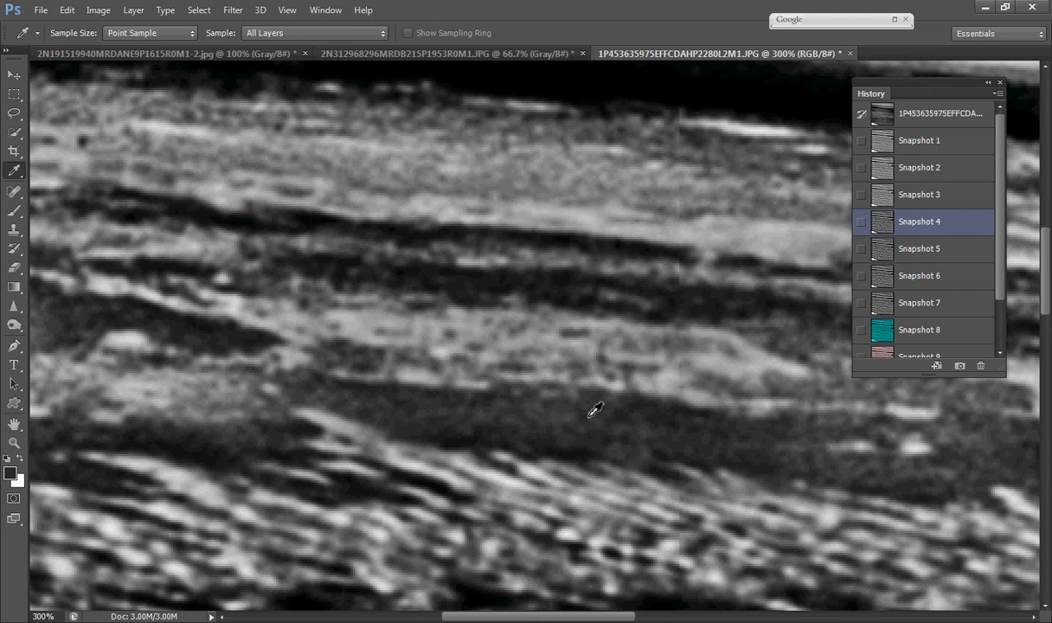
left_click_drag(523, 617, 607, 618)
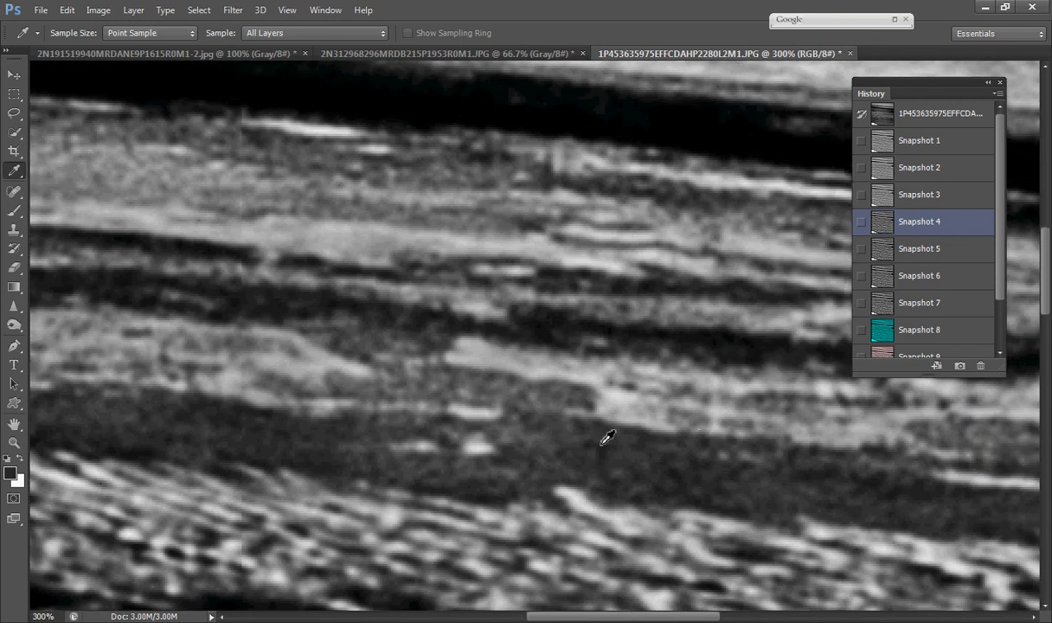
scroll(740, 415, "up", 2)
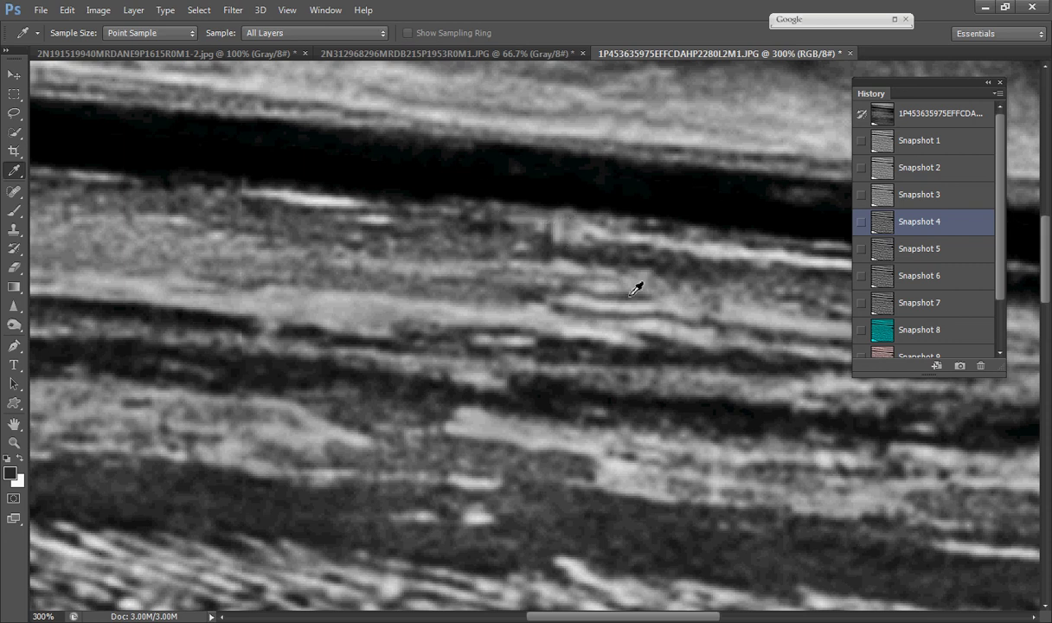
left_click_drag(669, 620, 805, 619)
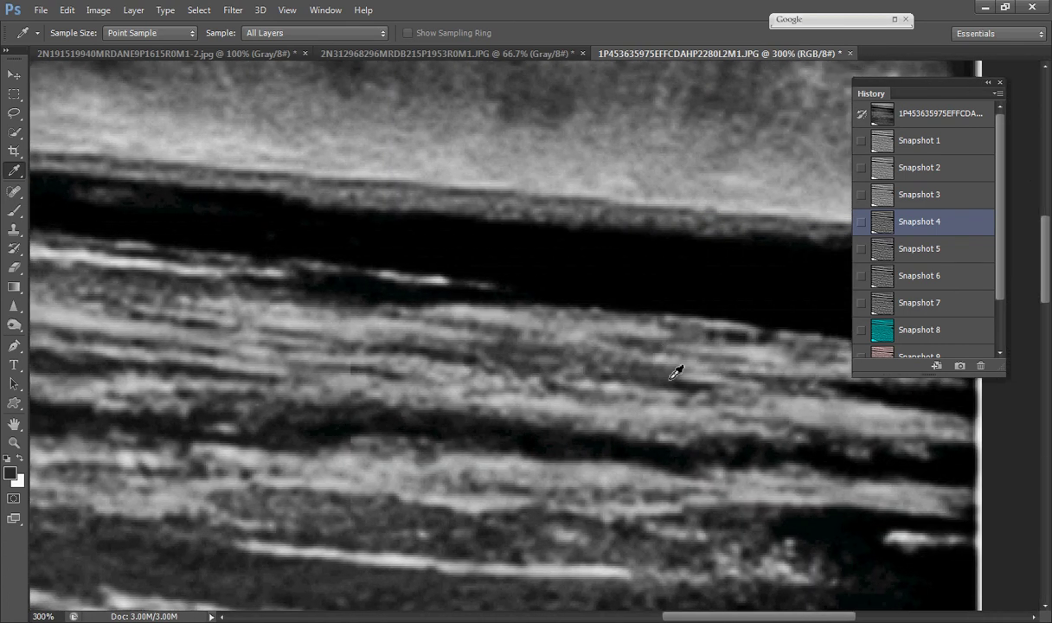
left_click(628, 353)
View Snapshots 5 and 8 at 200%, moving from the image's right edge back to the hills at its left edge
key("ctrl+minus")
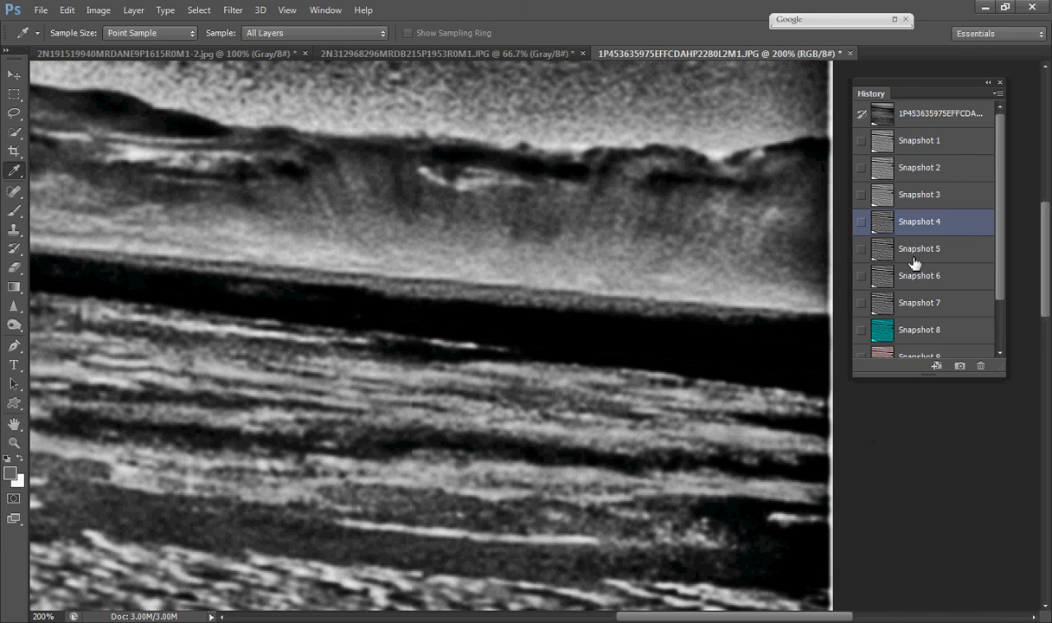
left_click(918, 253)
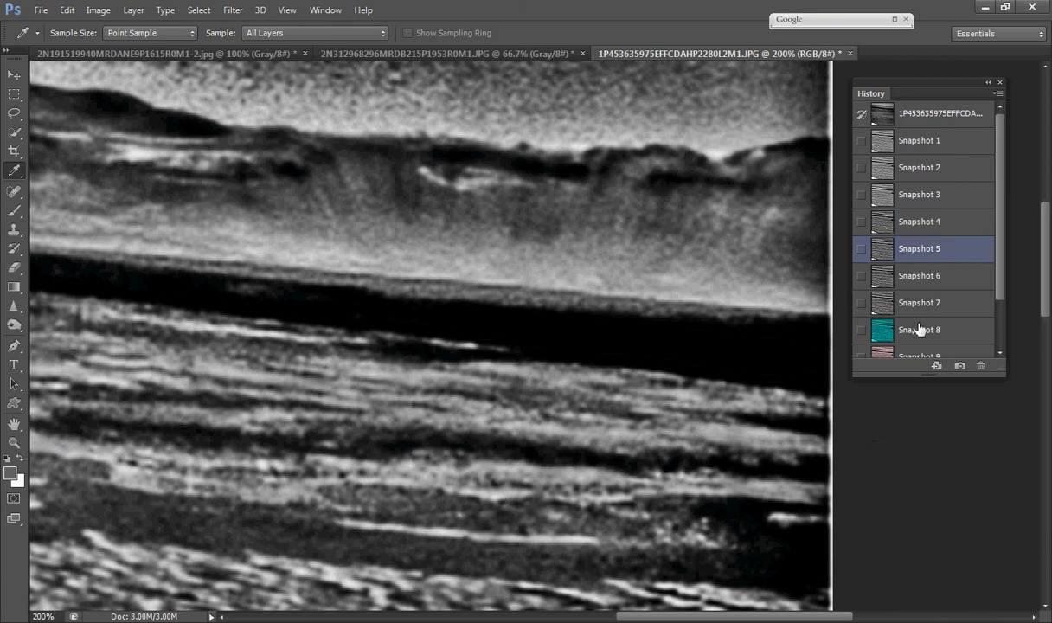
left_click(920, 333)
left_click_drag(696, 618, 513, 617)
scroll(426, 307, "up", 2)
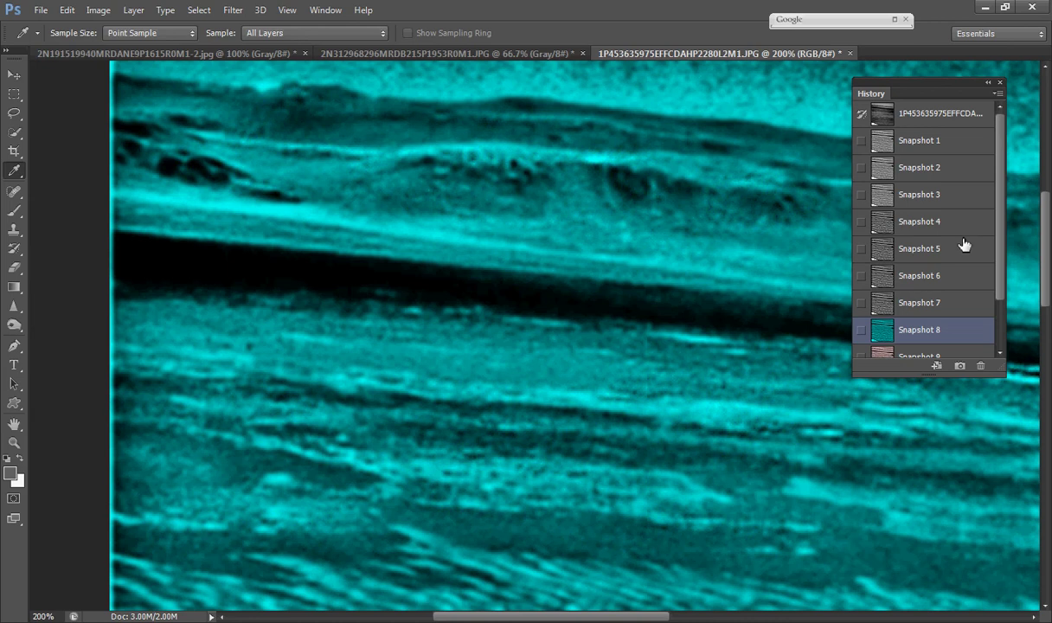
Examine the left-hand hills in Snapshots 4 and 2, enlarging Snapshot 2 to 300%
left_click(919, 224)
left_click(919, 168)
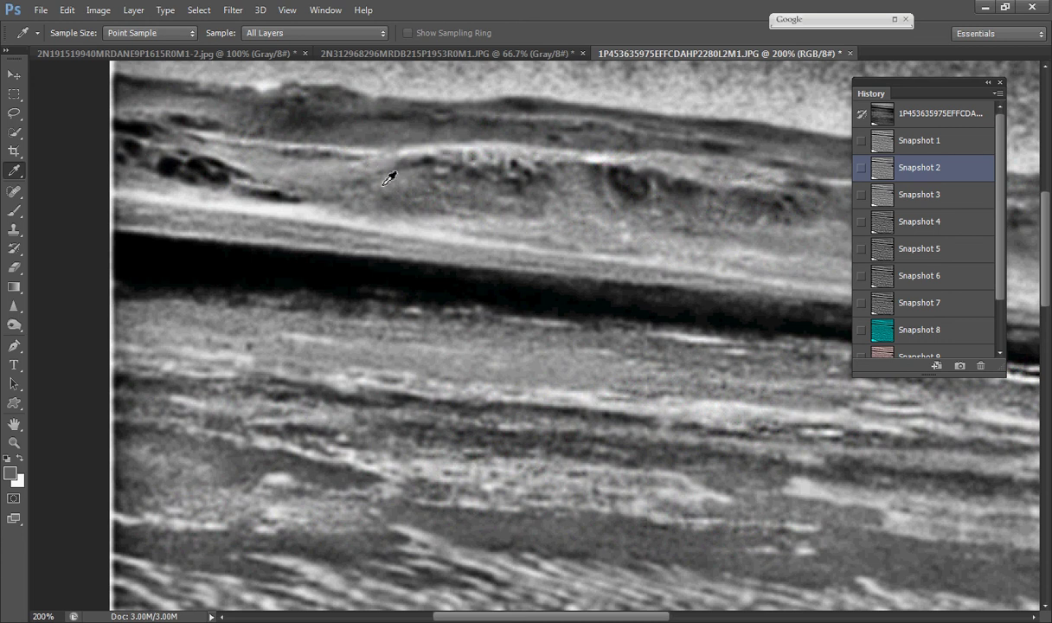
key("ctrl+plus")
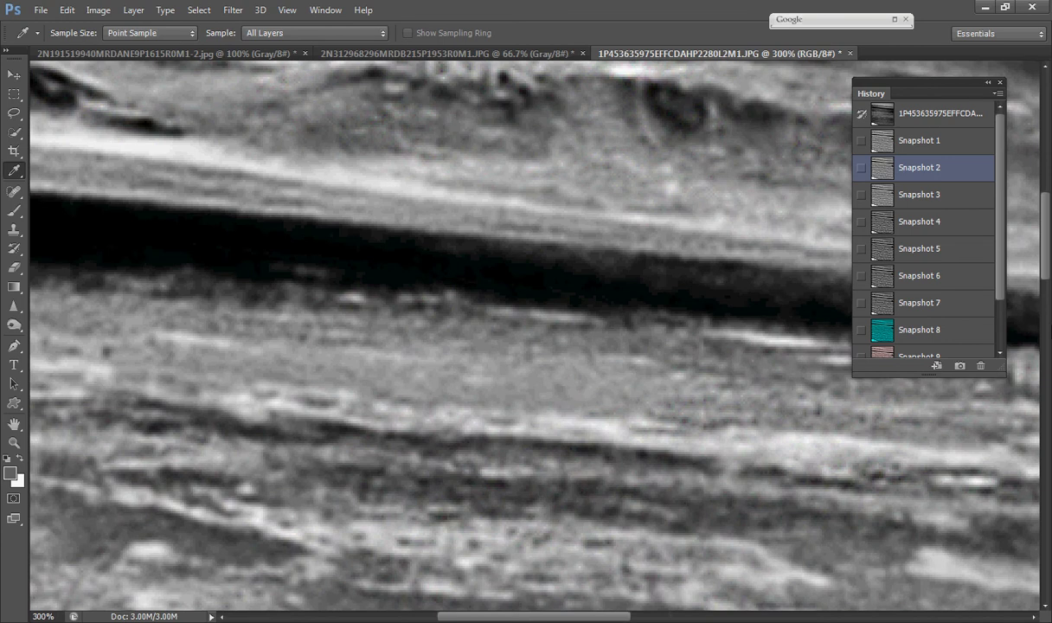
scroll(1049, 270, "up", 3)
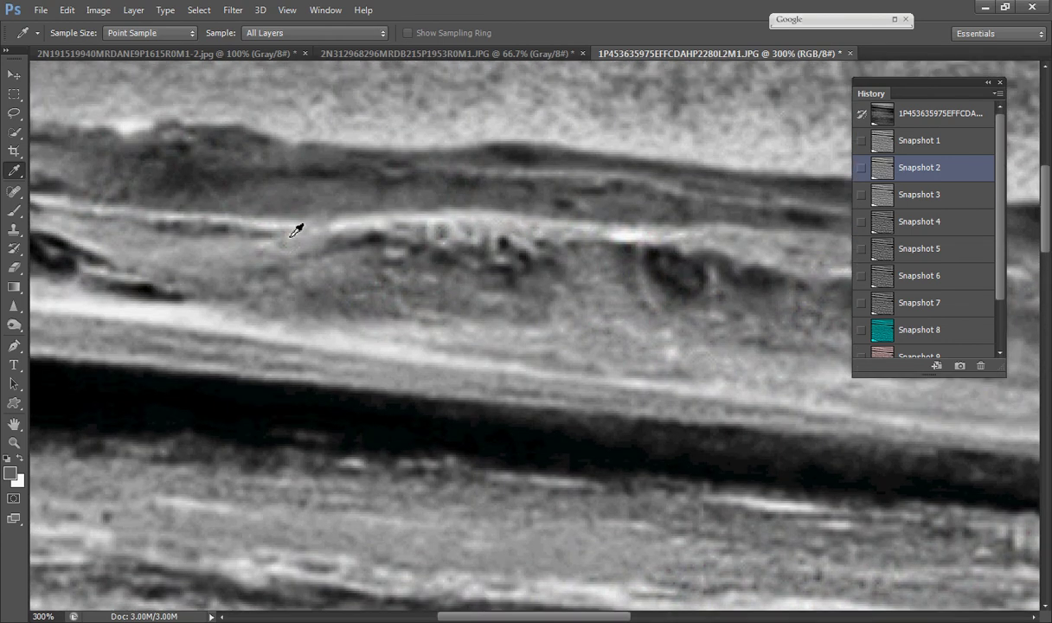
Compare Snapshots 1 and 2 over the hills, ending on Snapshot 3 at 200%
left_click(937, 149)
left_click(939, 151)
left_click(906, 167)
key("ctrl+minus")
left_click(926, 199)
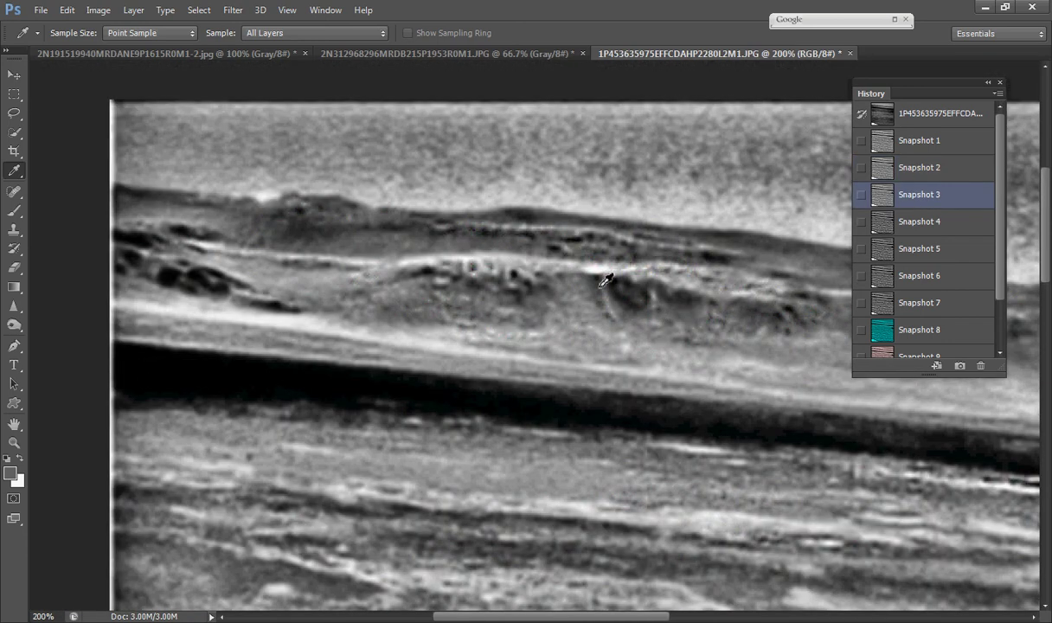
Compare Snapshots 3 and 6 at 200% over the dark band and the terrain layers beneath it
left_click_drag(547, 620, 572, 620)
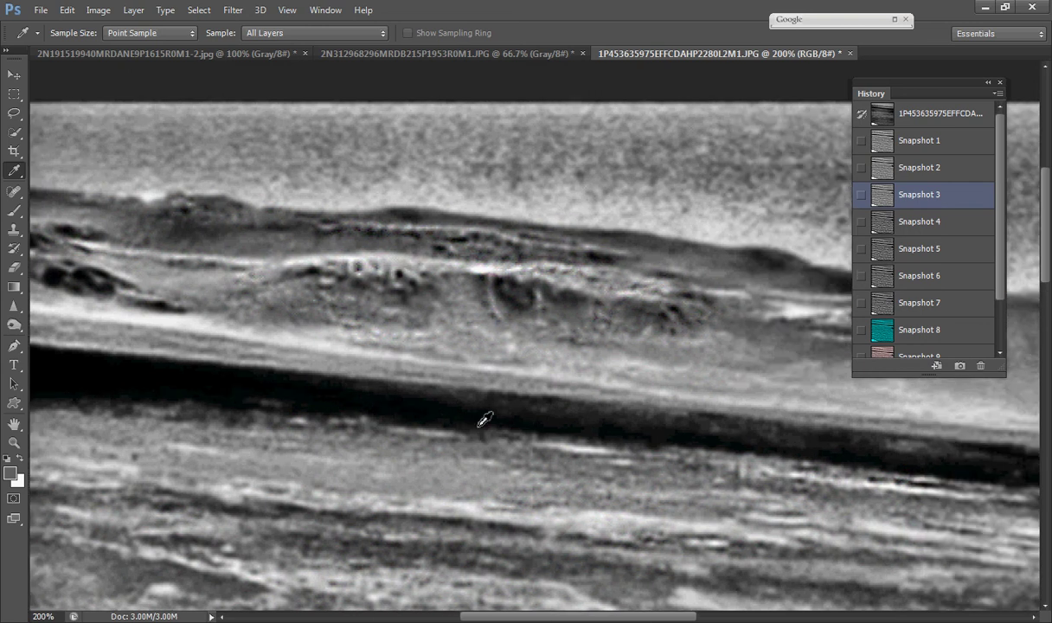
scroll(554, 428, "down", 5)
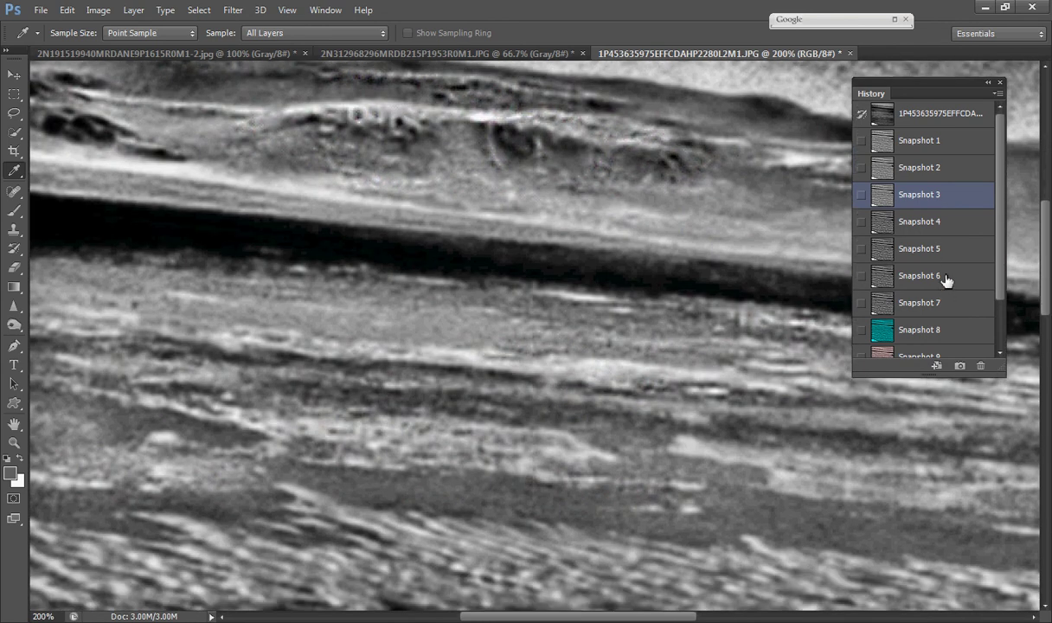
left_click(895, 277)
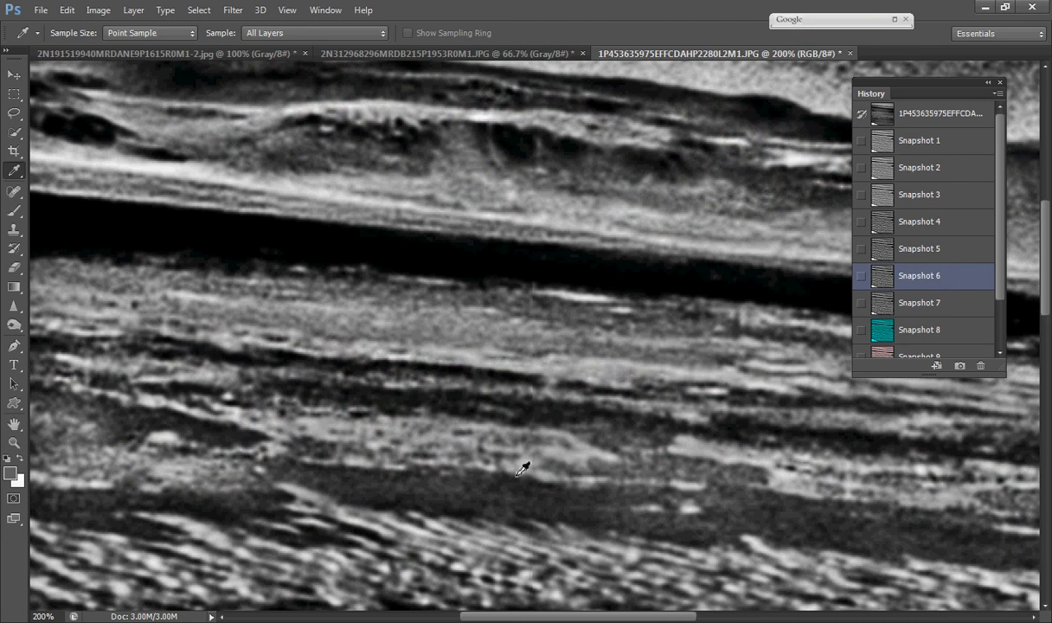
Compare Snapshot 6, Snapshot 1 and the original state with the whole image in view at 66.67%
key("ctrl+minus")
key("ctrl+minus")
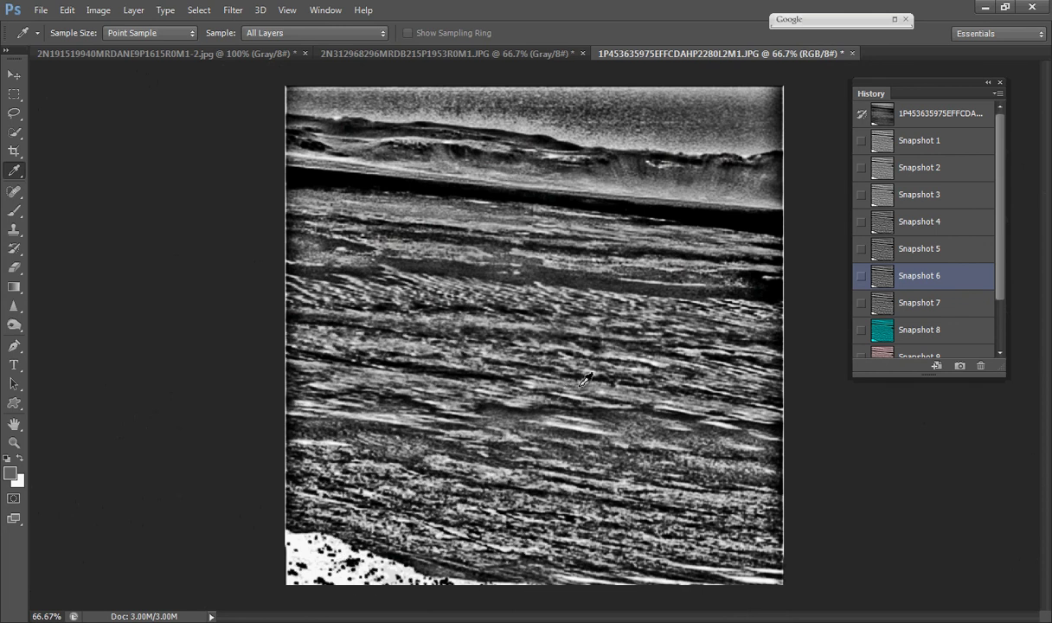
left_click(921, 142)
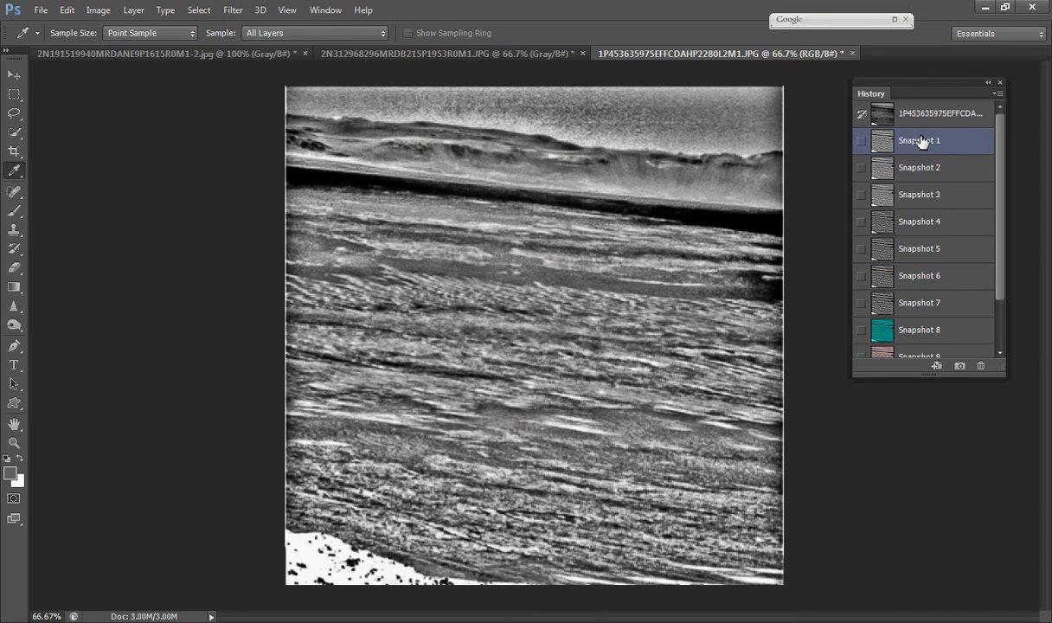
left_click(882, 114)
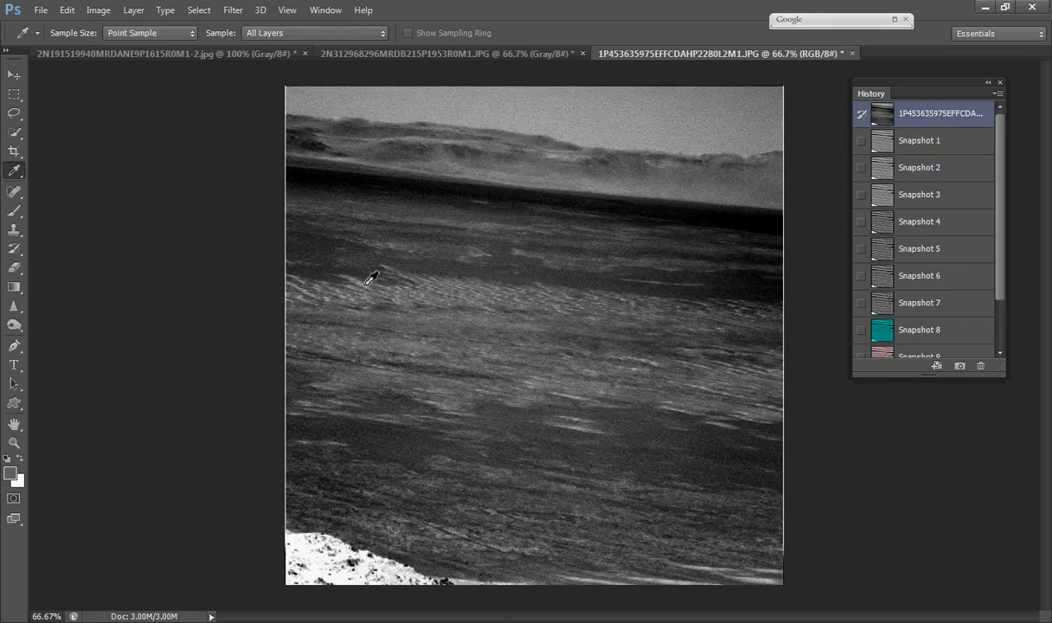
Step through Snapshots 2, 4, 6, 8 and 10 with the whole image in view
left_click(887, 171)
left_click(927, 229)
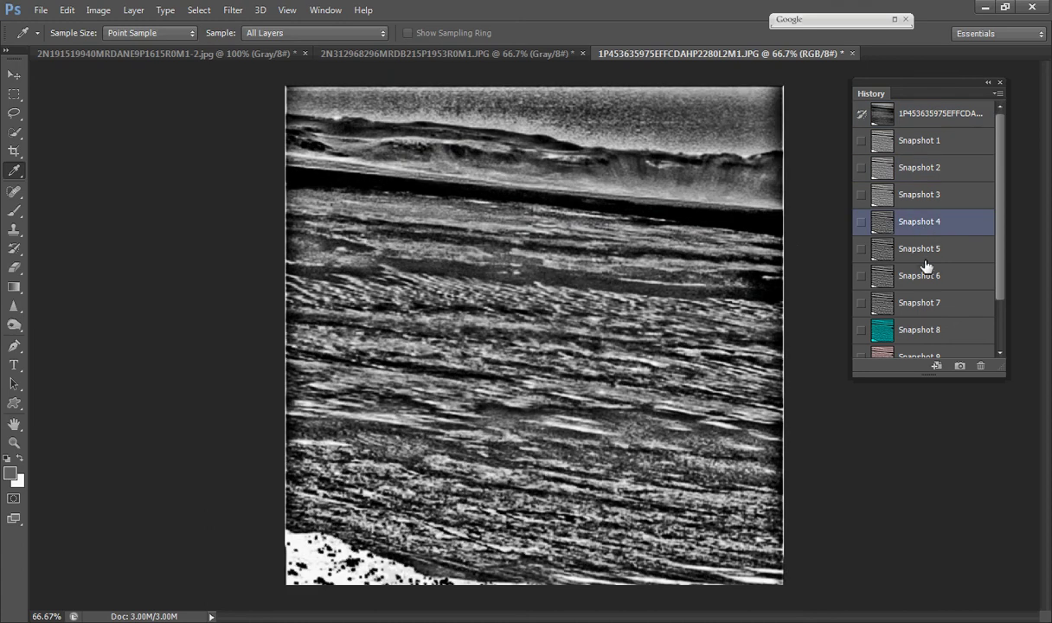
left_click(930, 275)
left_click(934, 334)
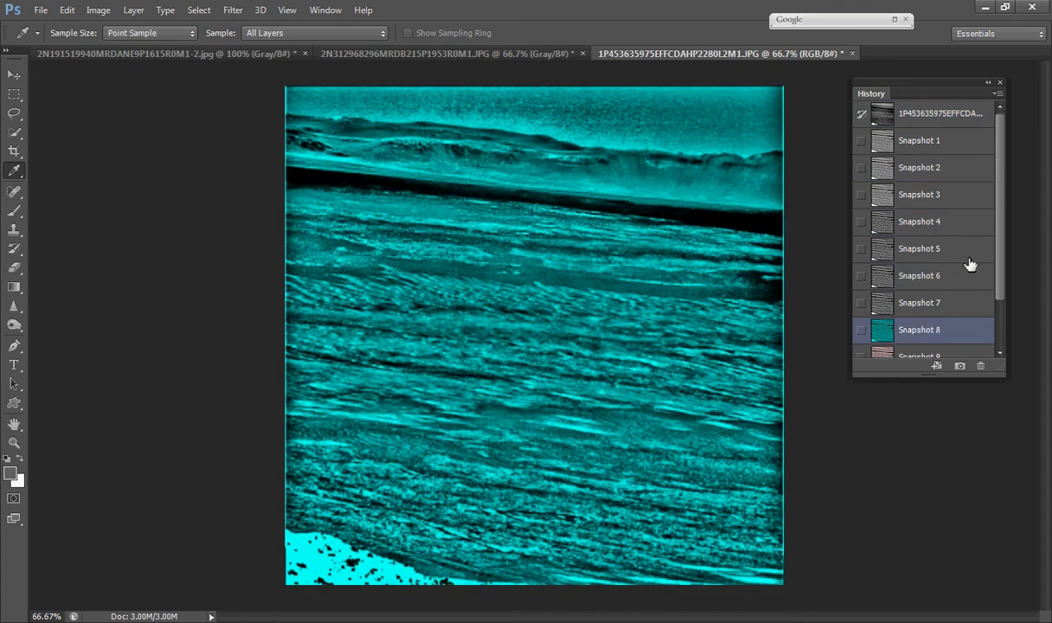
scroll(948, 230, "down", 2)
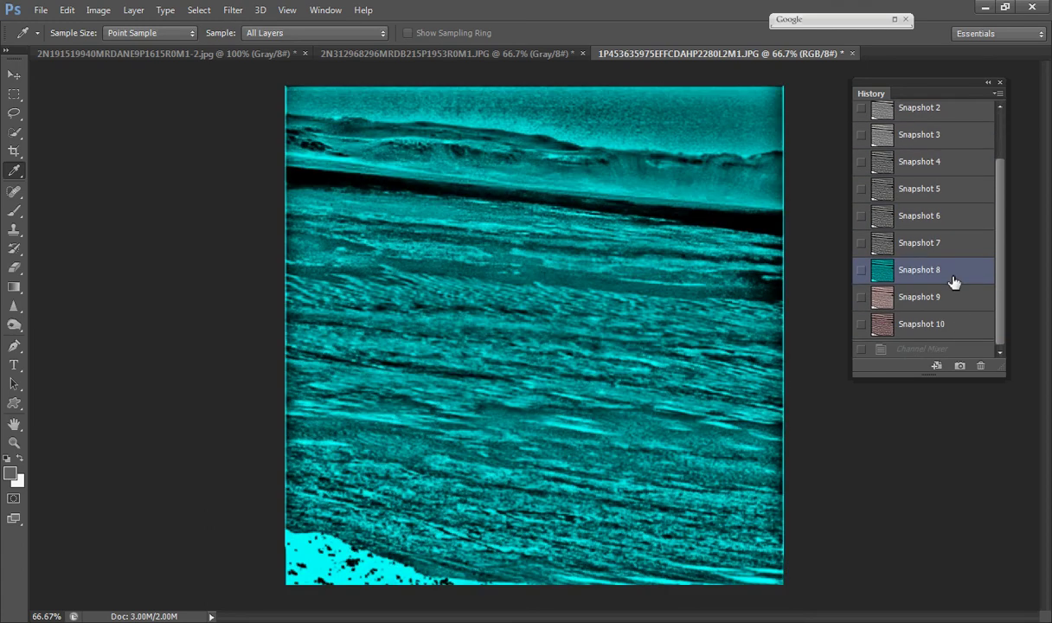
left_click(899, 320)
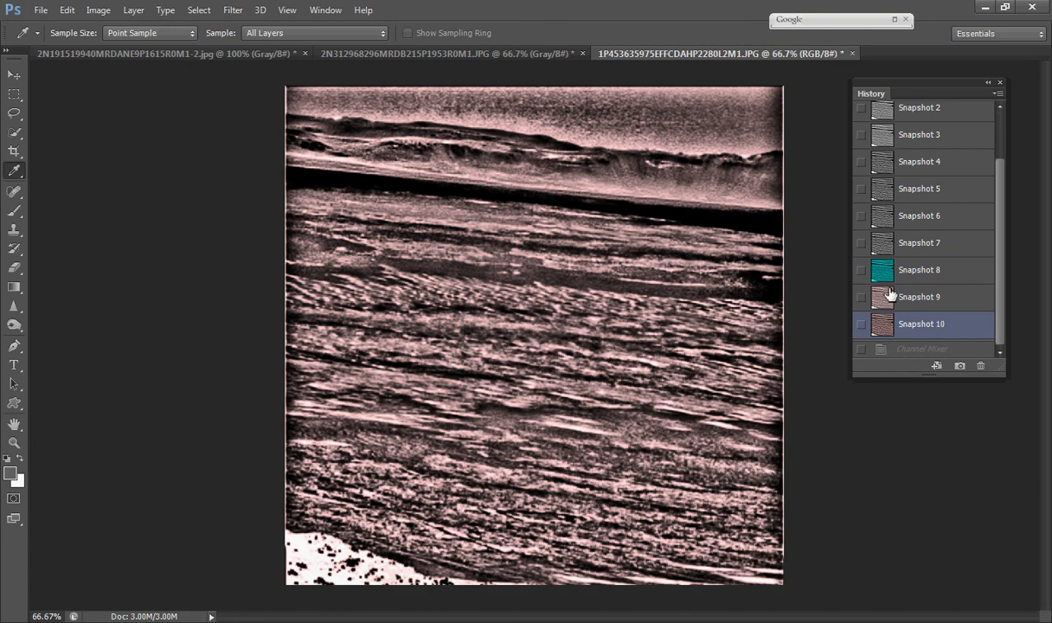
Inspect the horizon hills in Snapshot 10 at 200%, ending at the image's left edge
key("ctrl+minus")
key("ctrl+plus")
key("ctrl+plus")
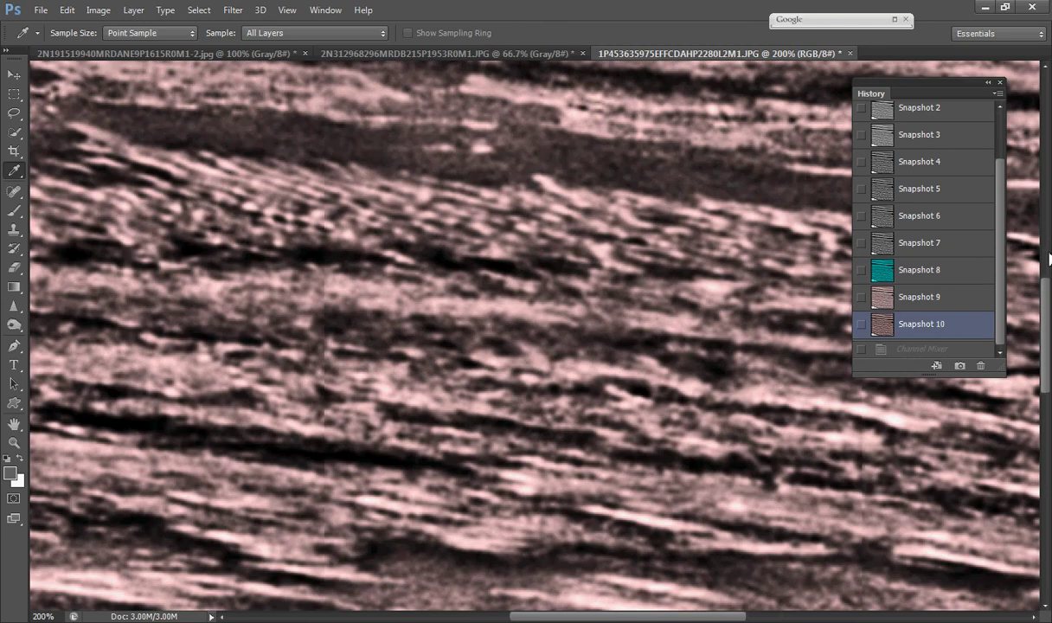
left_click_drag(1046, 306, 1049, 199)
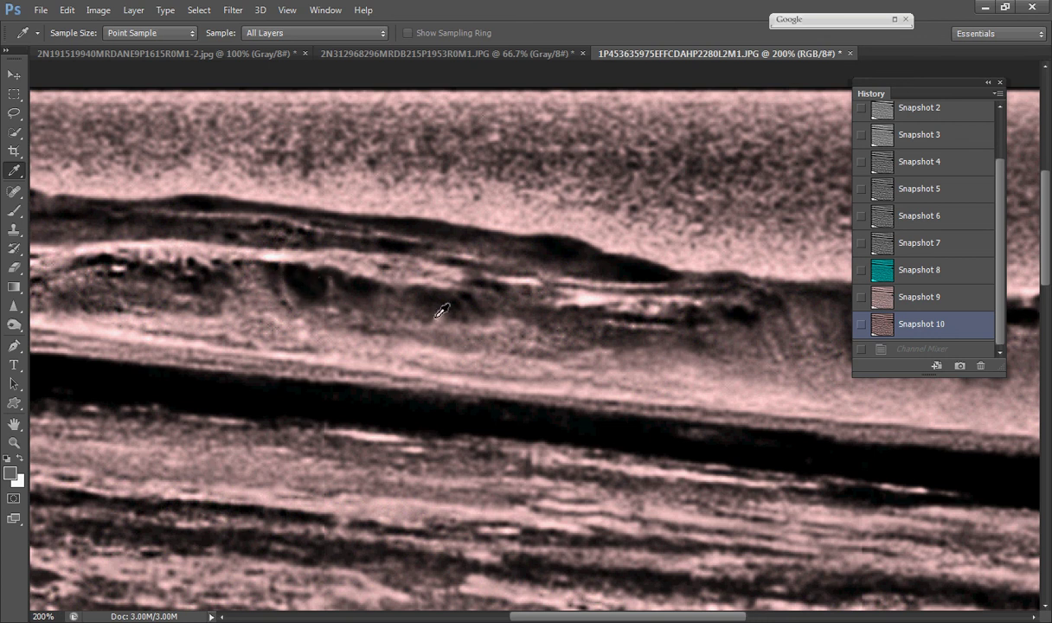
key("ctrl+minus")
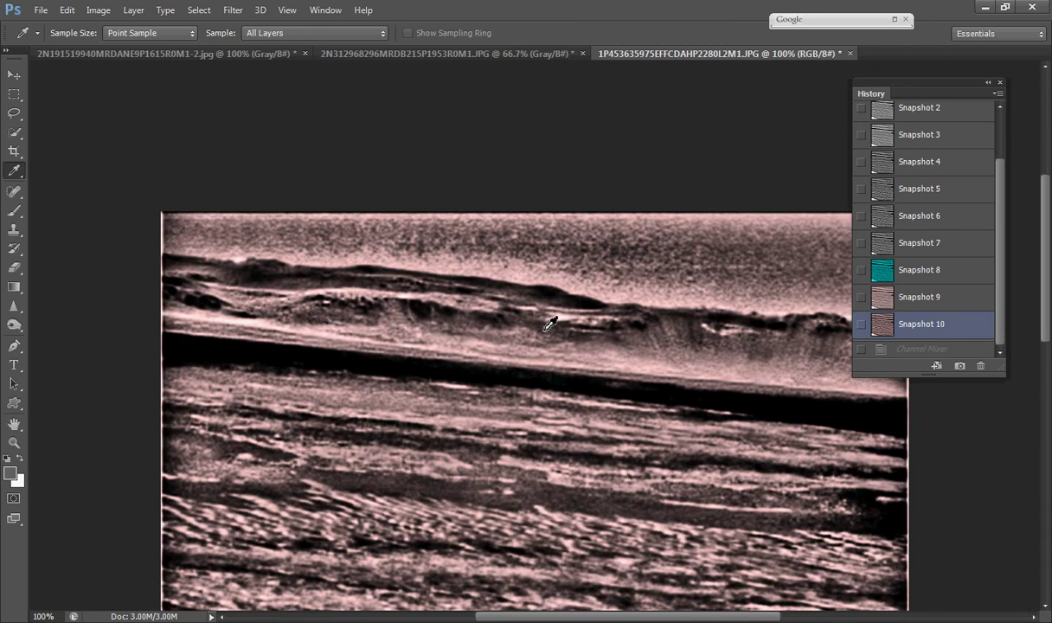
key("ctrl+plus")
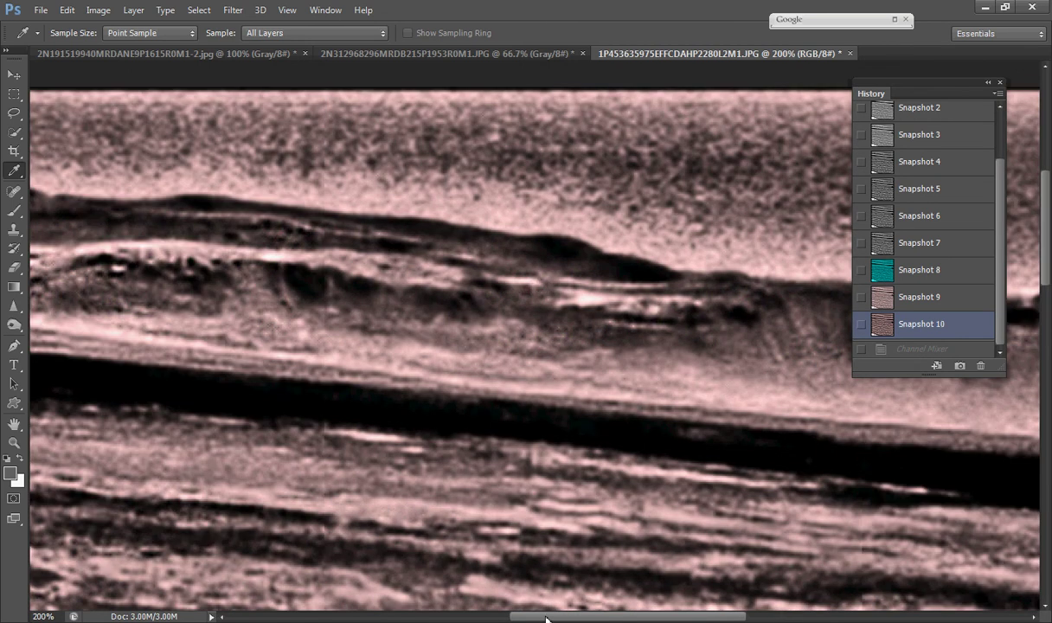
left_click_drag(546, 619, 489, 620)
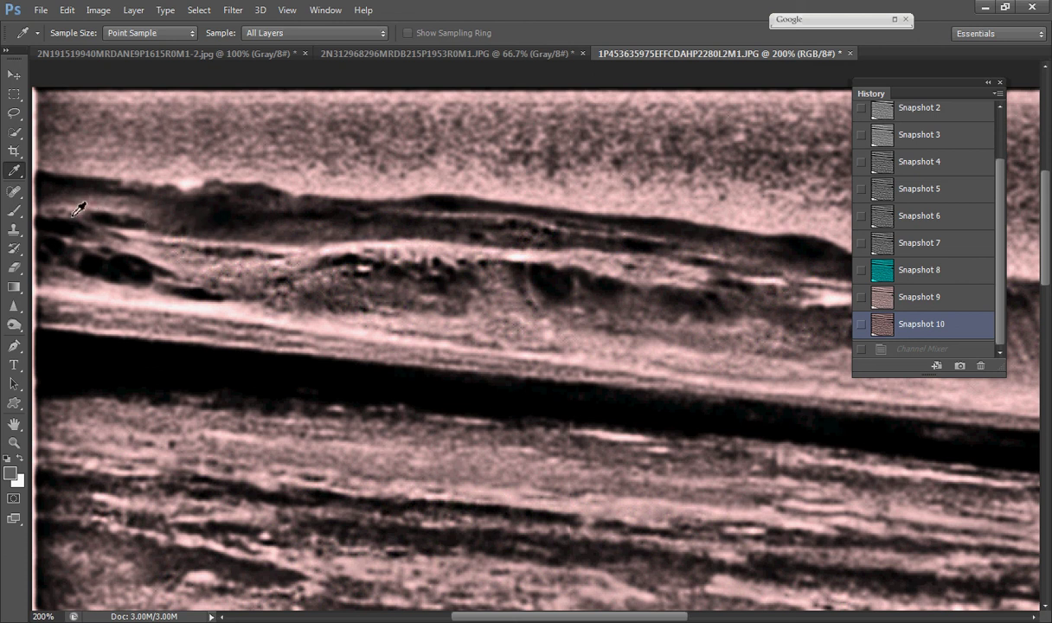
Compare Snapshots 3, 7, 8 and 10 over the horizon hills by the image's left edge at 200%
left_click(904, 137)
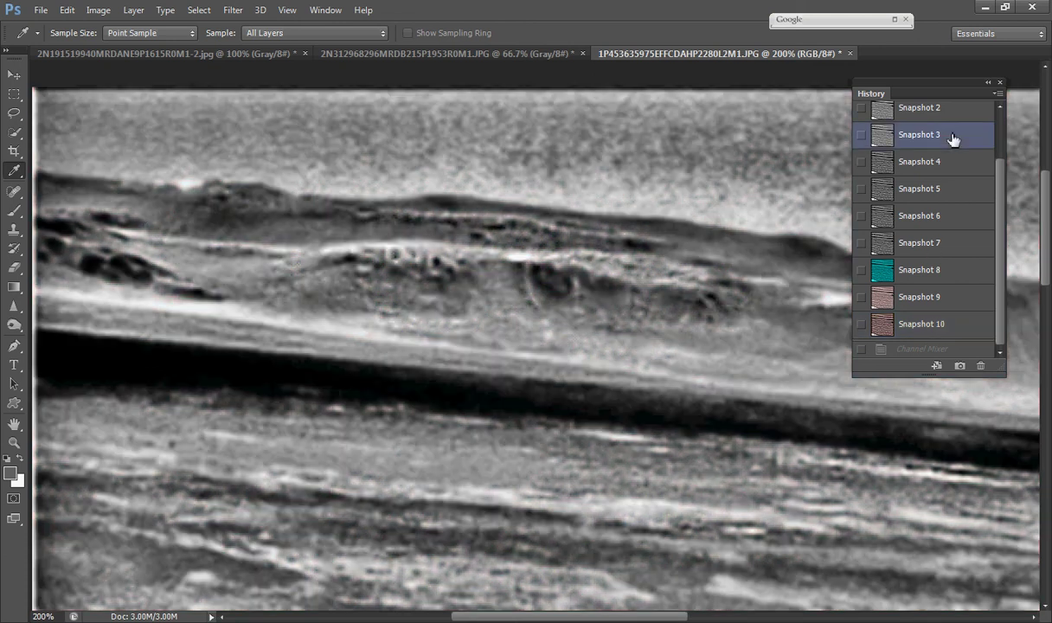
left_click(953, 247)
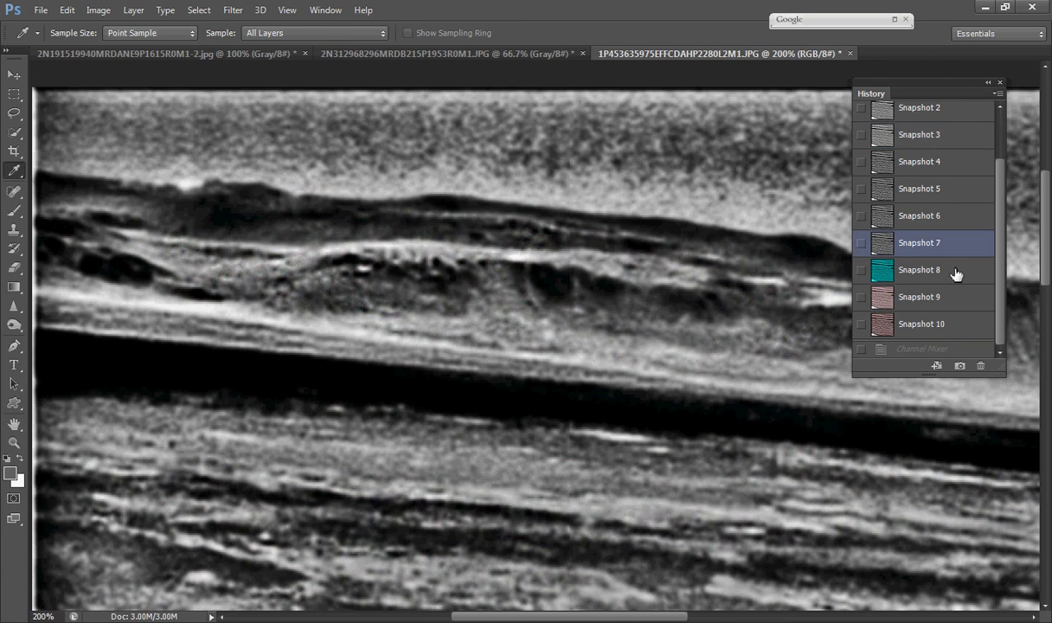
left_click(955, 274)
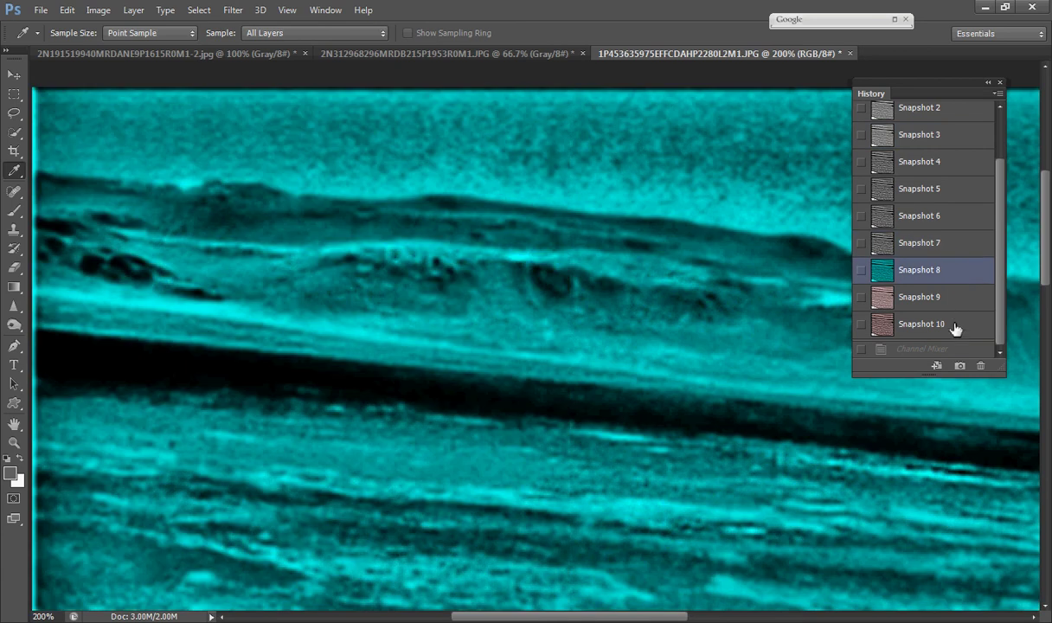
left_click(953, 325)
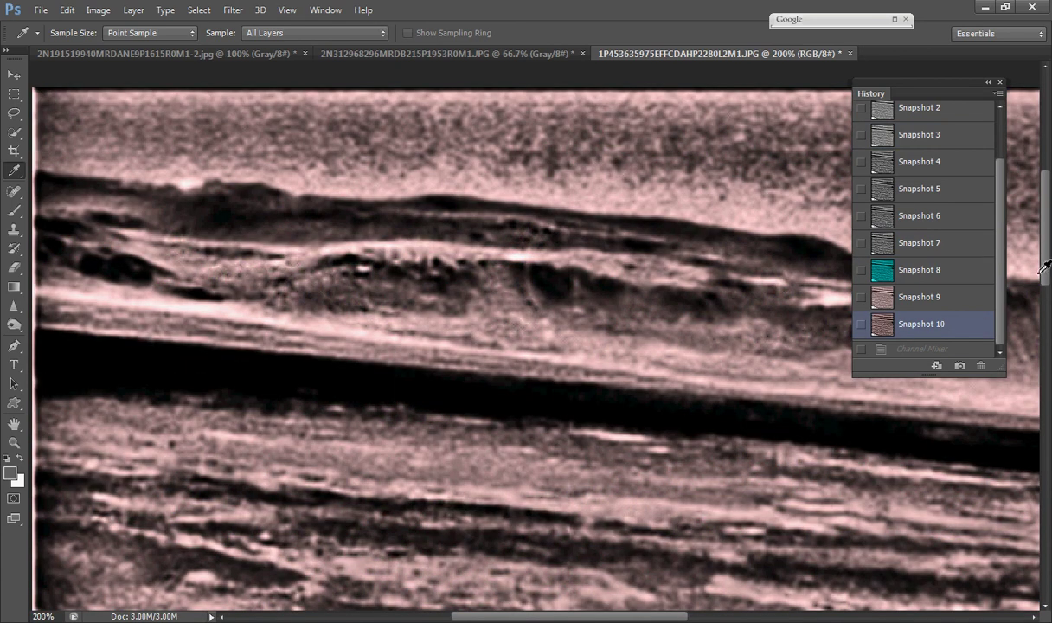
Compare Snapshots 8, 9 and 10 over the dark band and the rippled terrain beneath it at 200%
left_click_drag(1043, 255, 995, 294)
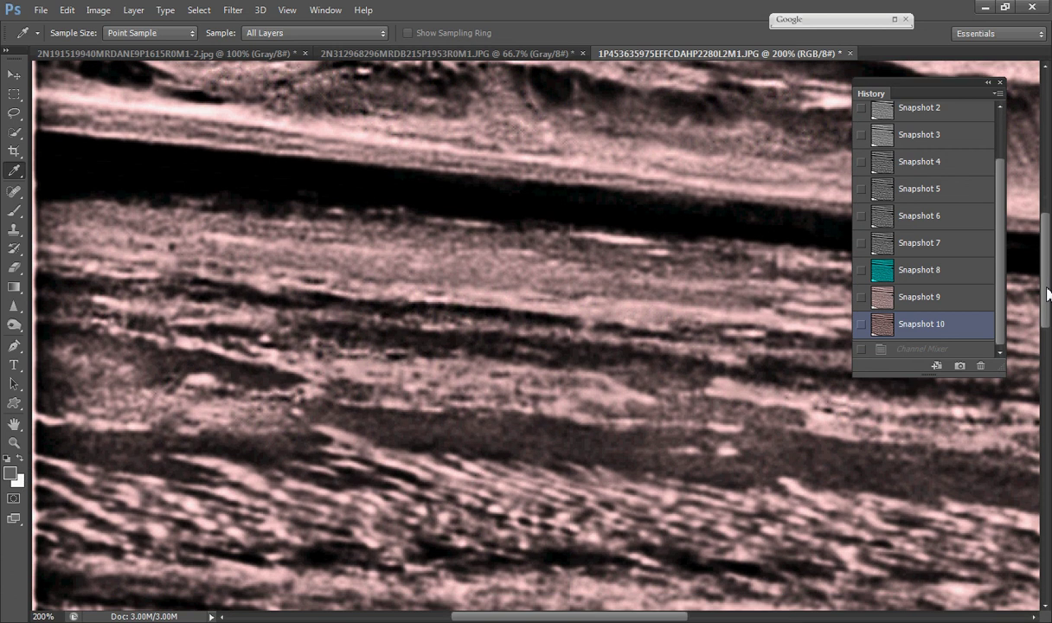
left_click(936, 299)
left_click(941, 272)
left_click(940, 300)
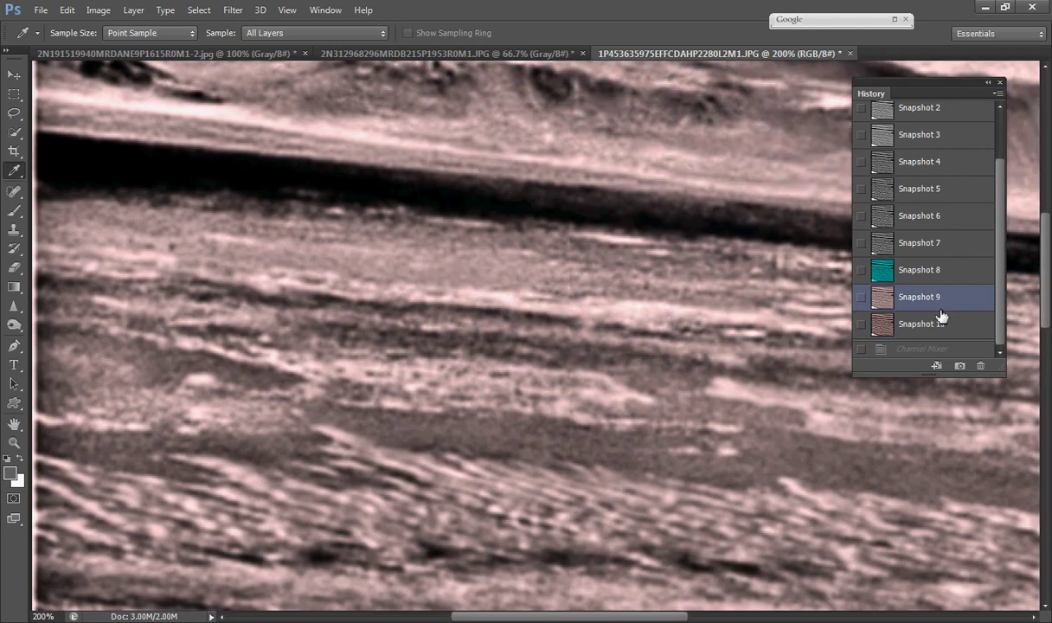
left_click(941, 324)
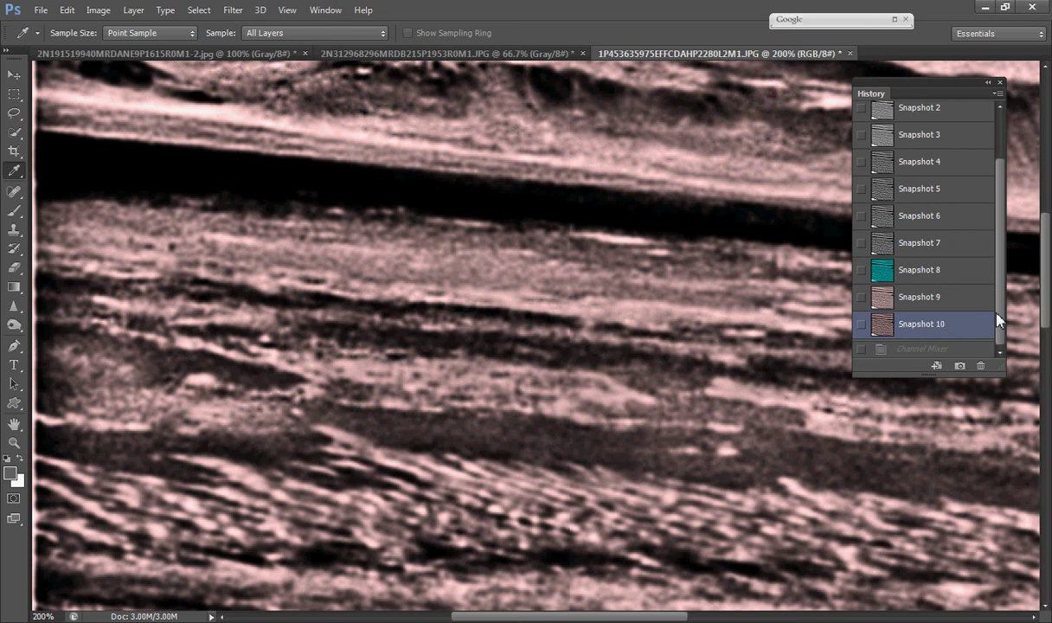
Examine the horizon hills at 200% in Snapshot 1, Snapshot 2 and Snapshot 3 in turn
left_click_drag(995, 324, 997, 251)
scroll(580, 313, "up", 5)
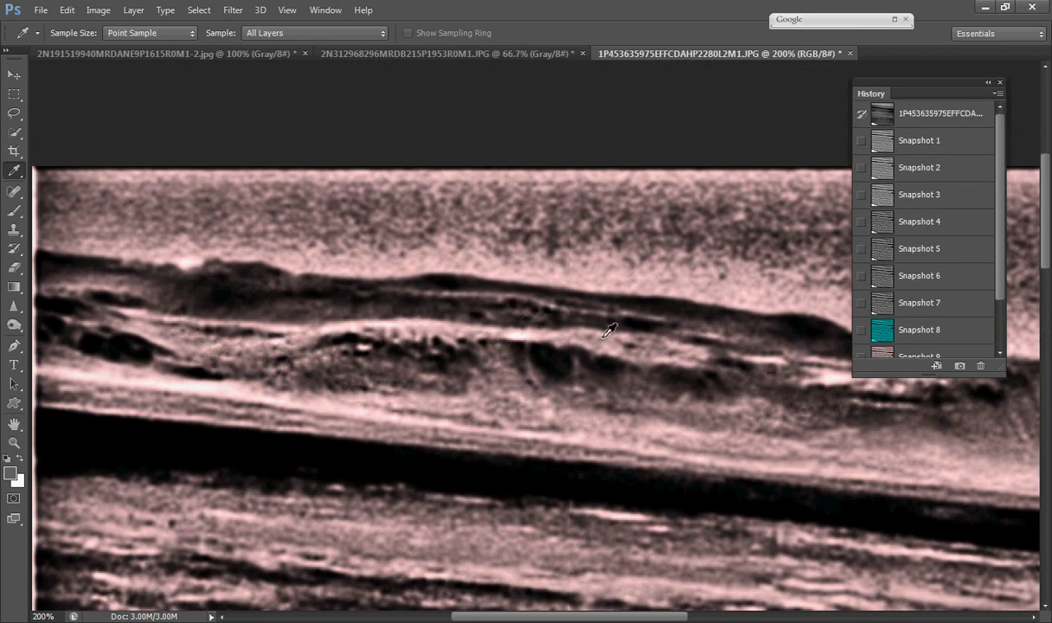
left_click(869, 141)
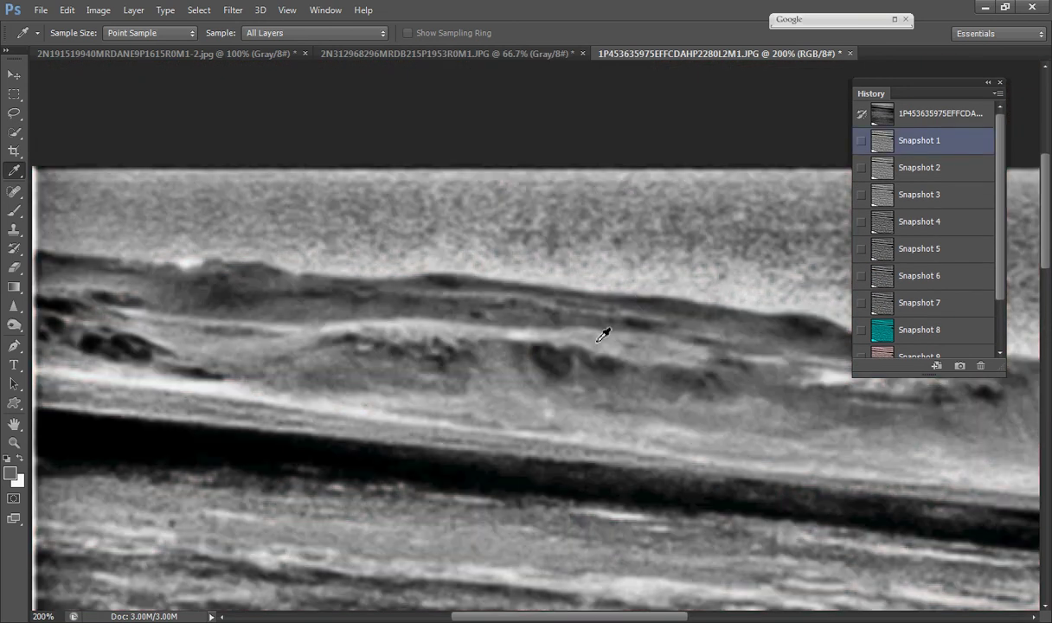
scroll(657, 320, "down", 2)
scroll(661, 322, "down", 2)
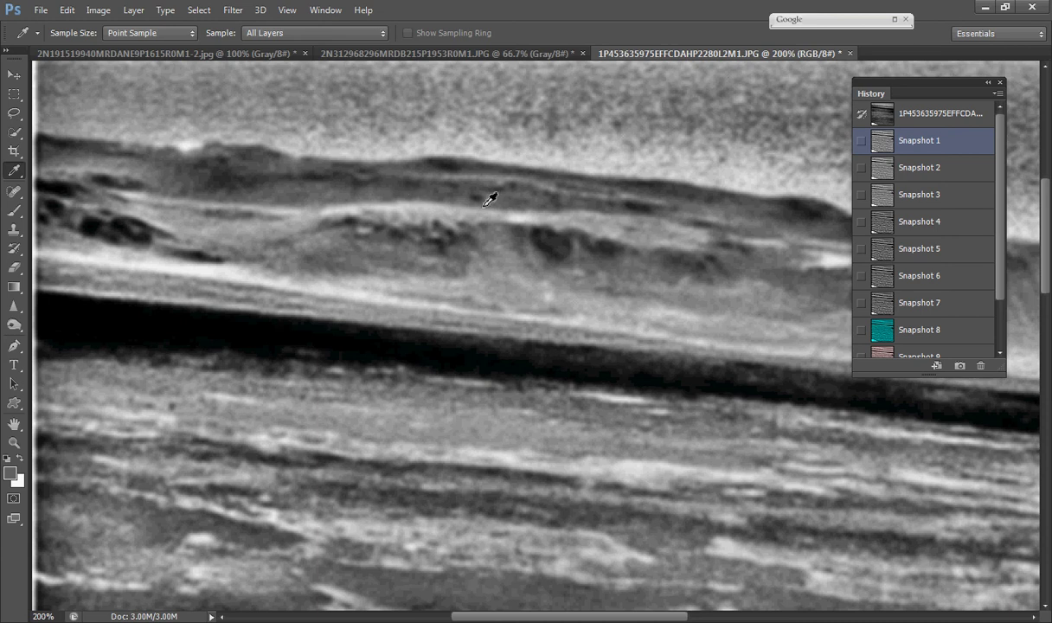
scroll(705, 309, "down", 1)
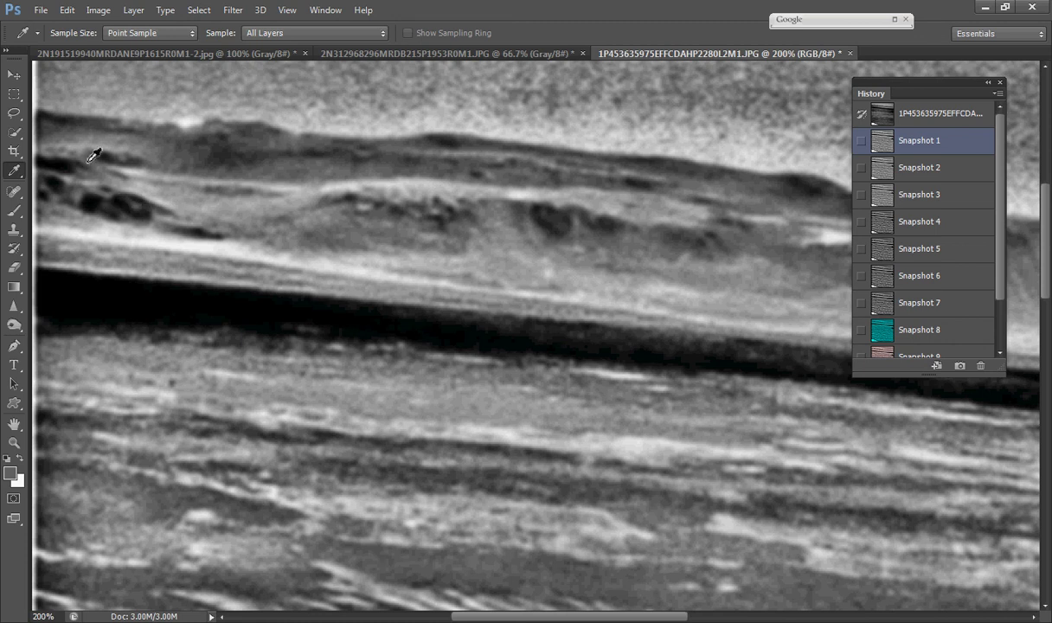
left_click(872, 167)
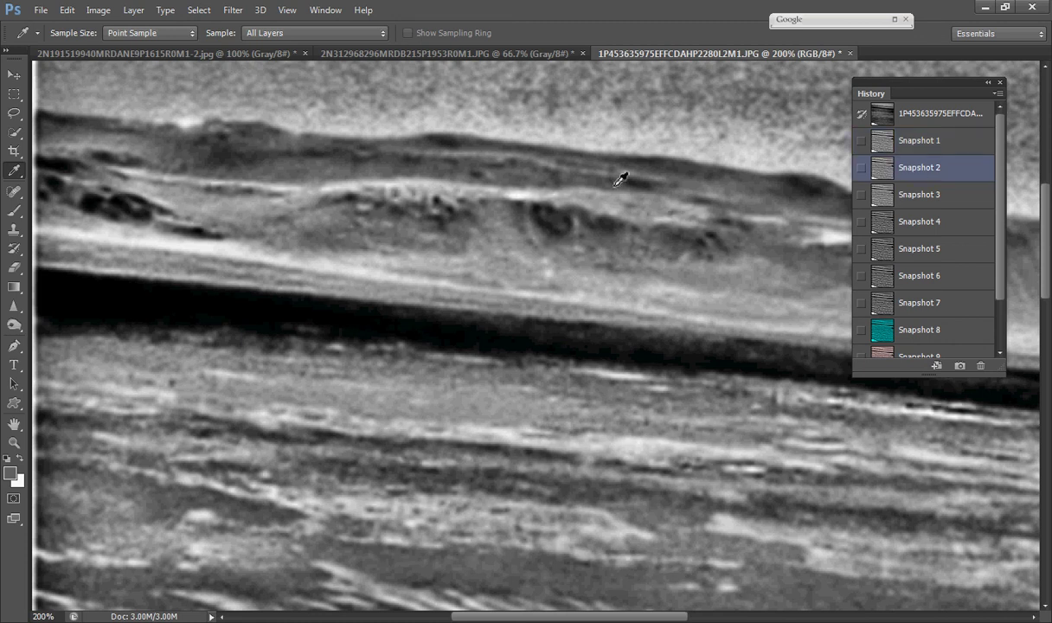
left_click(958, 195)
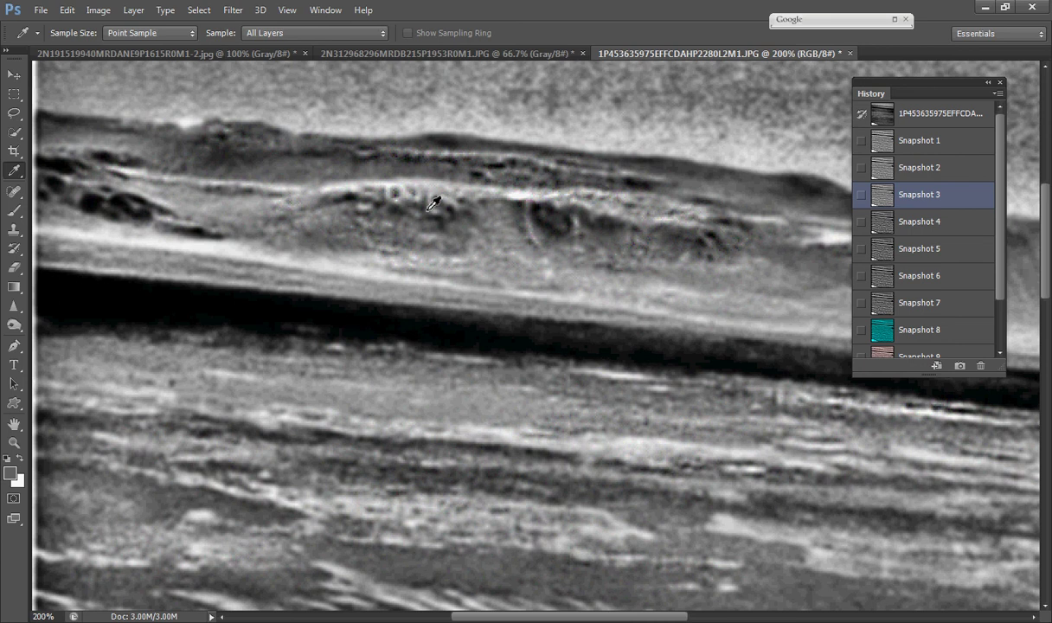
Examine Snapshot 3 at 100% across its full width, from the horizon hills to the lower terrain
key("ctrl+minus")
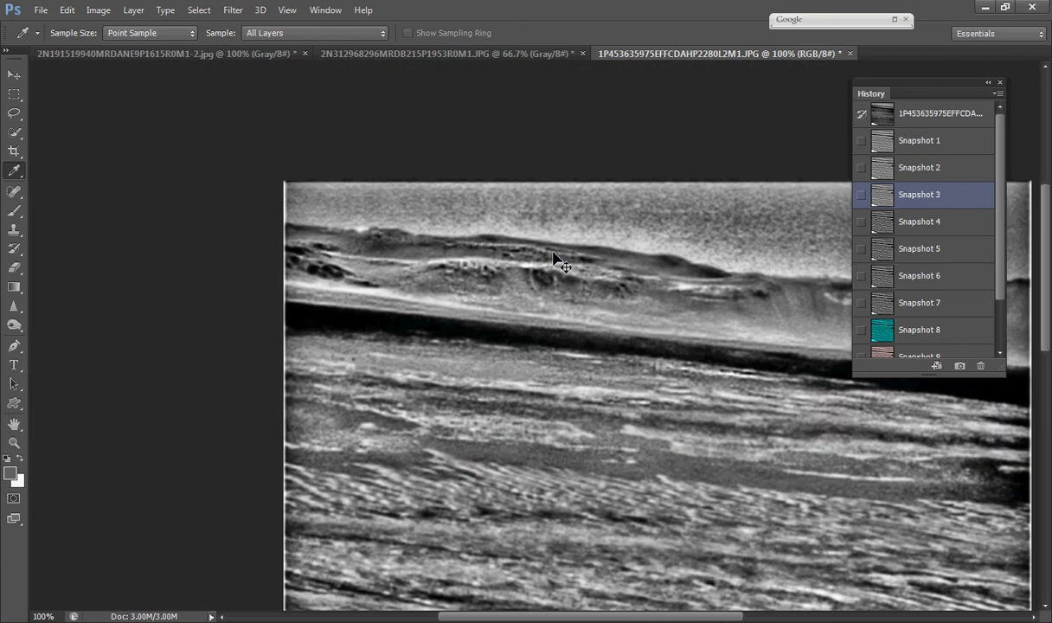
scroll(1049, 292, "down", 3)
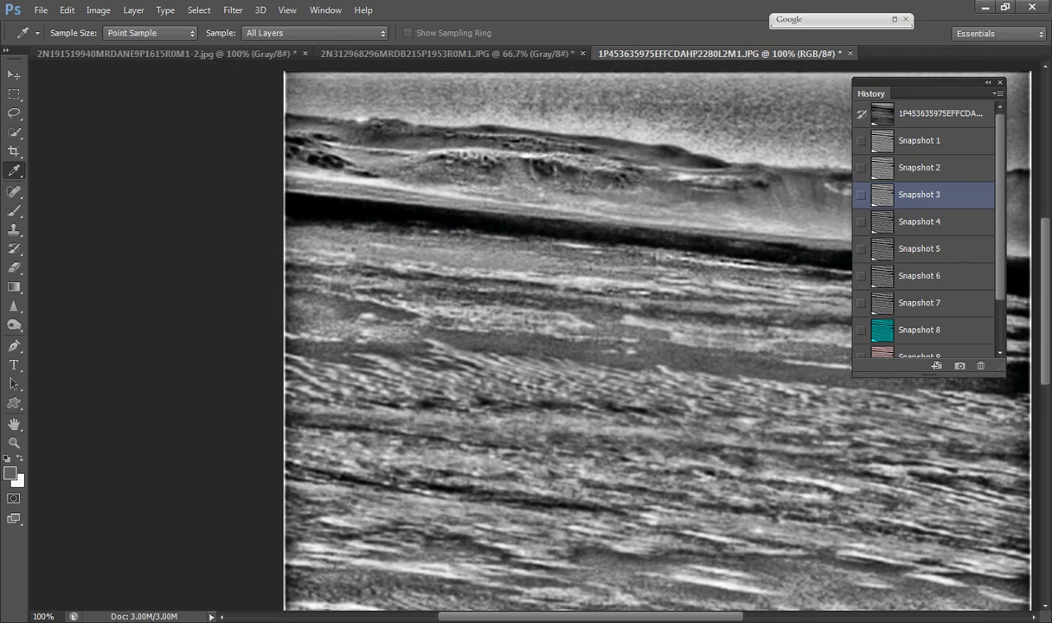
left_click_drag(690, 620, 748, 619)
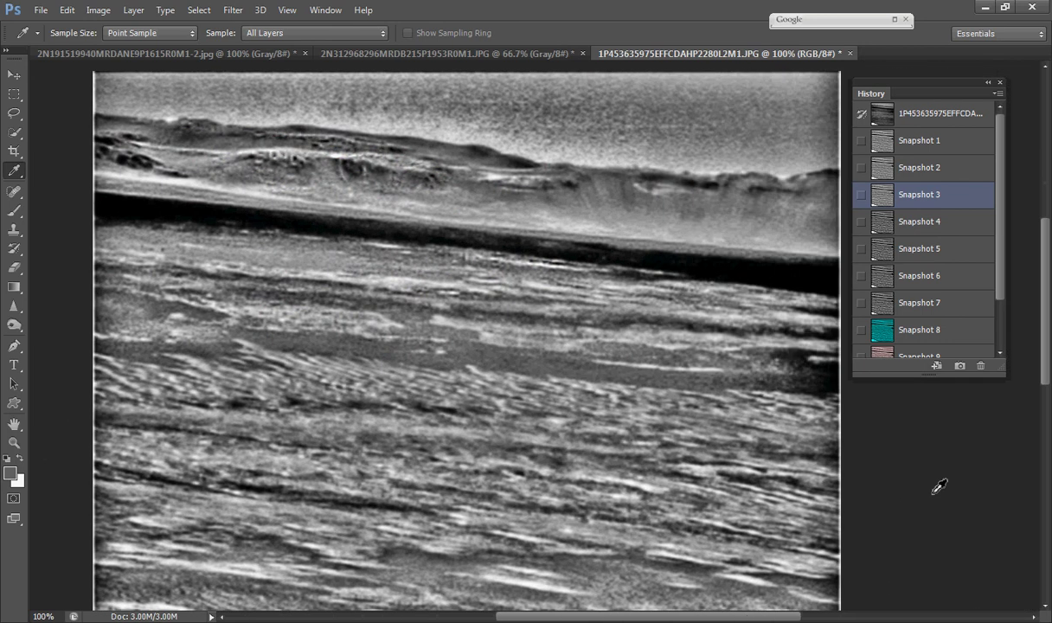
left_click_drag(1044, 336, 1047, 362)
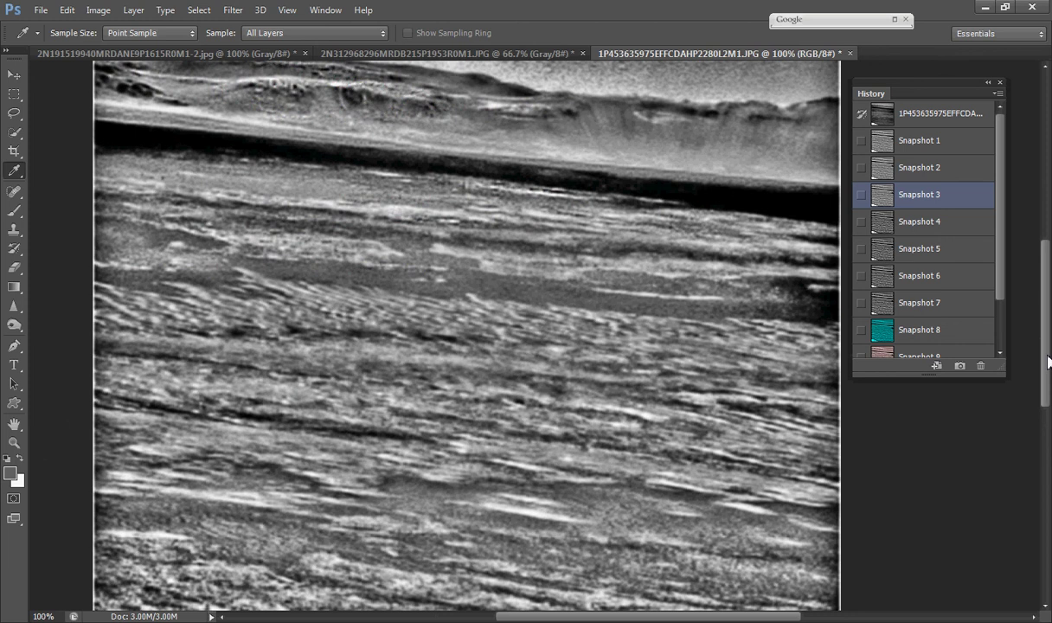
left_click_drag(1047, 362, 1045, 345)
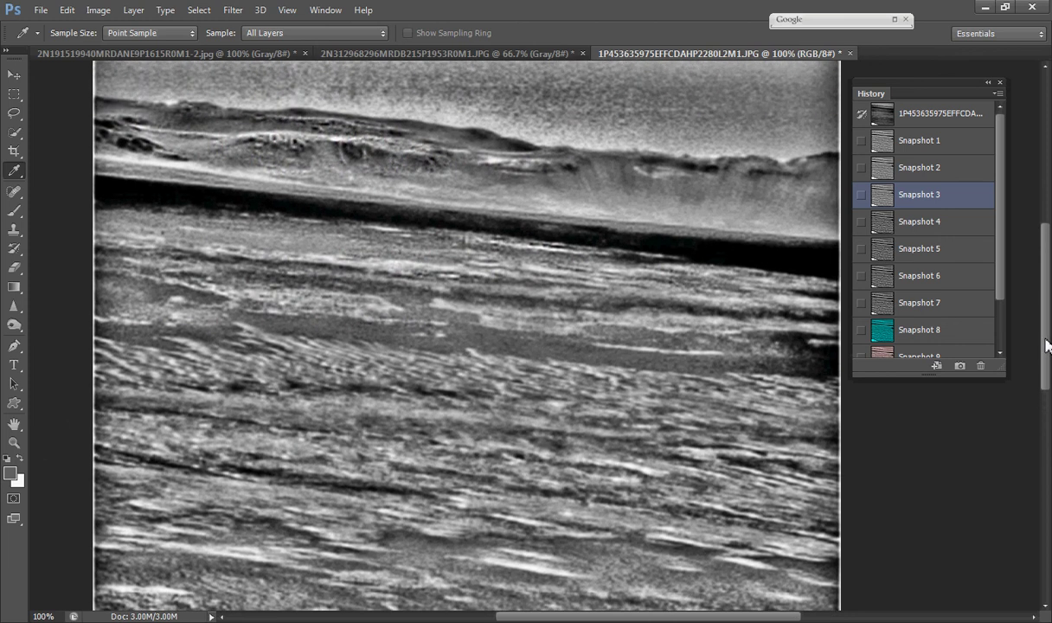
Compare the colour-tinted Snapshots 8, 9 and 10 at 100%, ending on Snapshot 9
left_click(930, 329)
left_click_drag(999, 264, 981, 311)
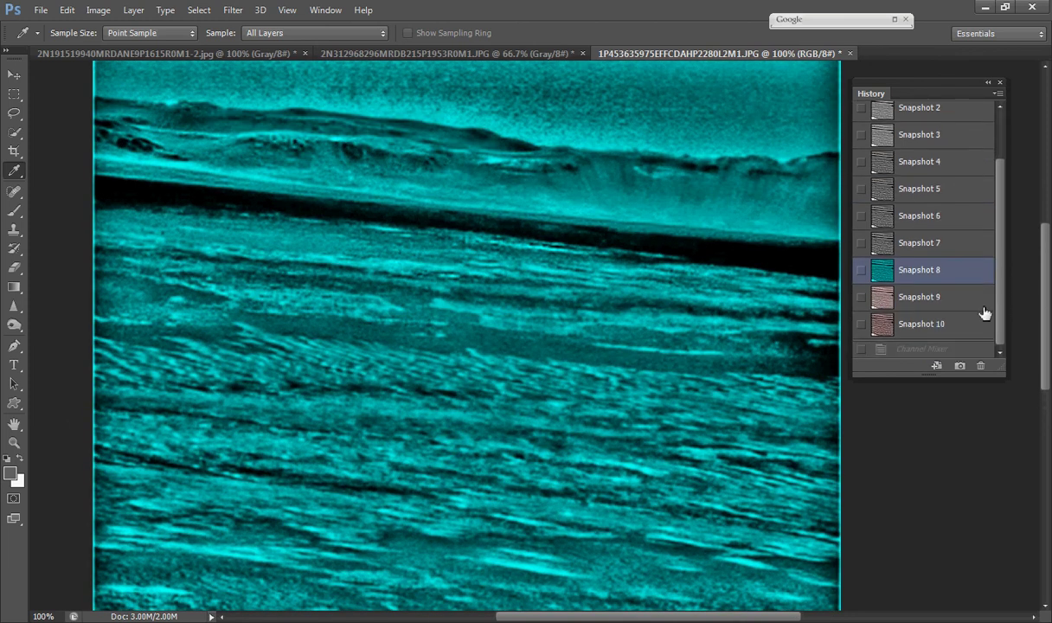
left_click(951, 302)
left_click(955, 325)
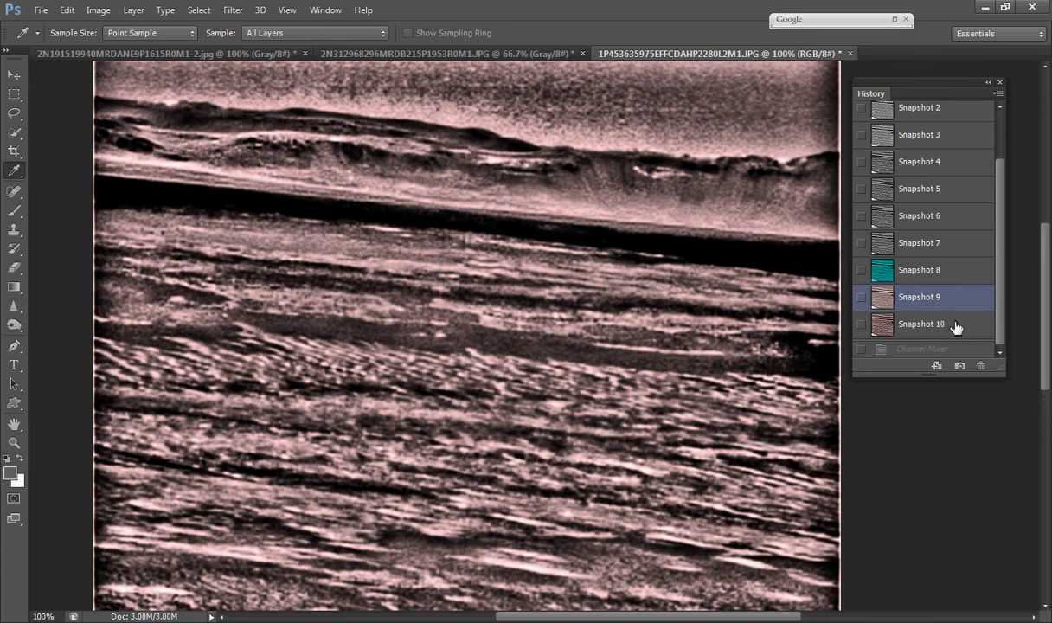
left_click(958, 296)
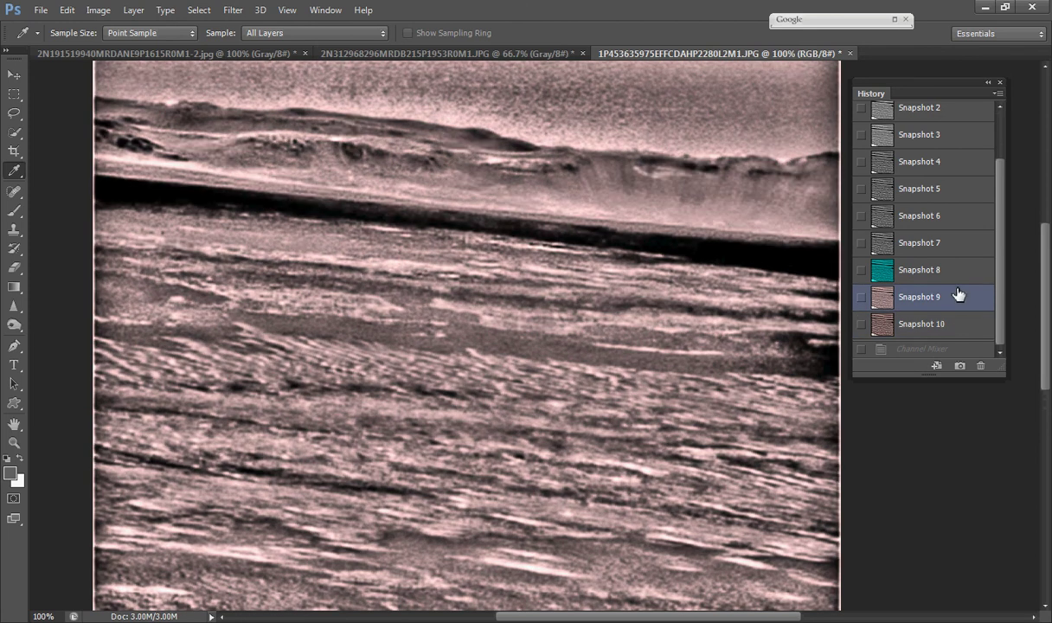
Compare Snapshot 1 with the original image state at 100%, then switch to the Mars Anomalies banner in Windows Photo Viewer
left_click_drag(1003, 235, 963, 150)
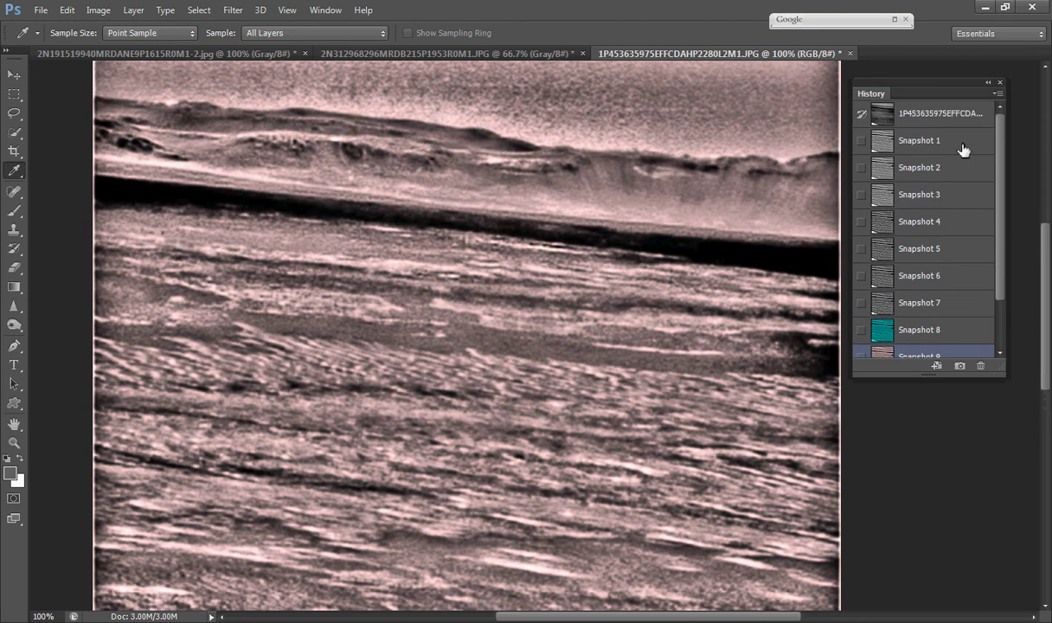
left_click(960, 145)
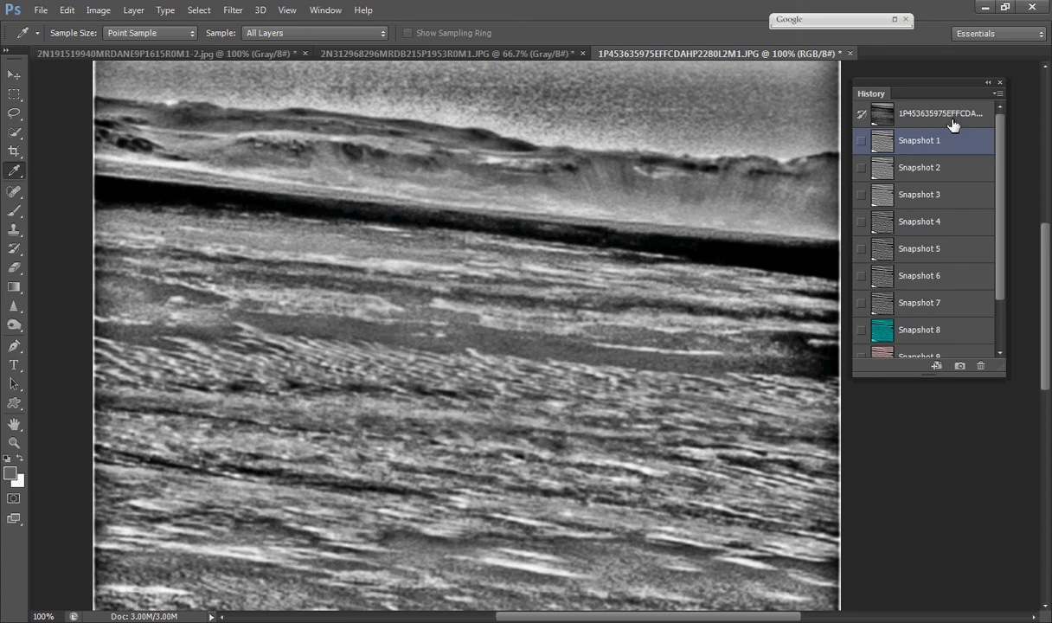
left_click(918, 119)
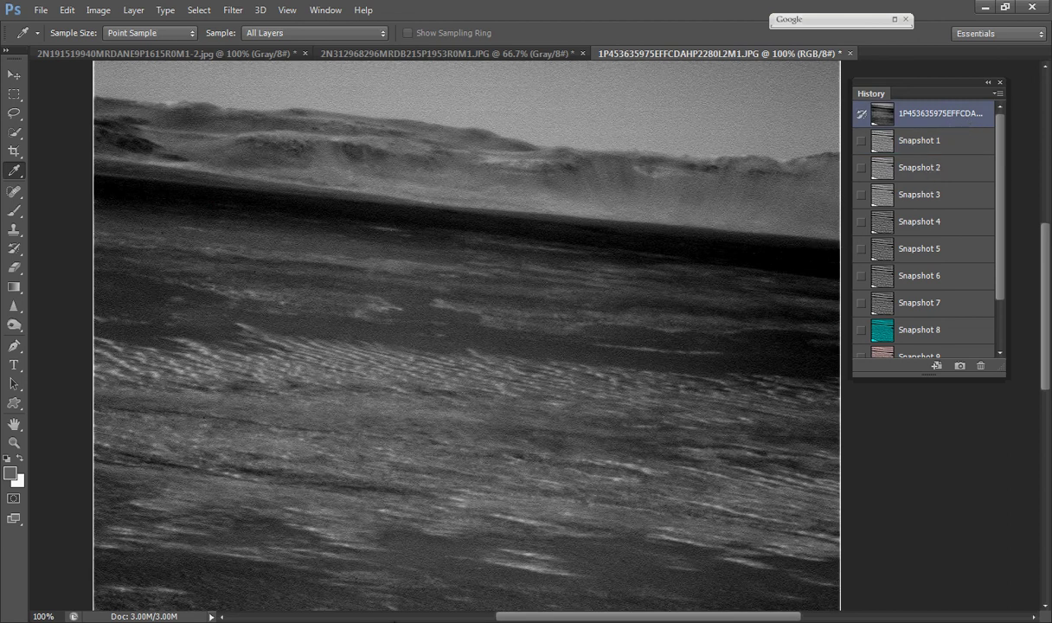
key("alt+Tab")
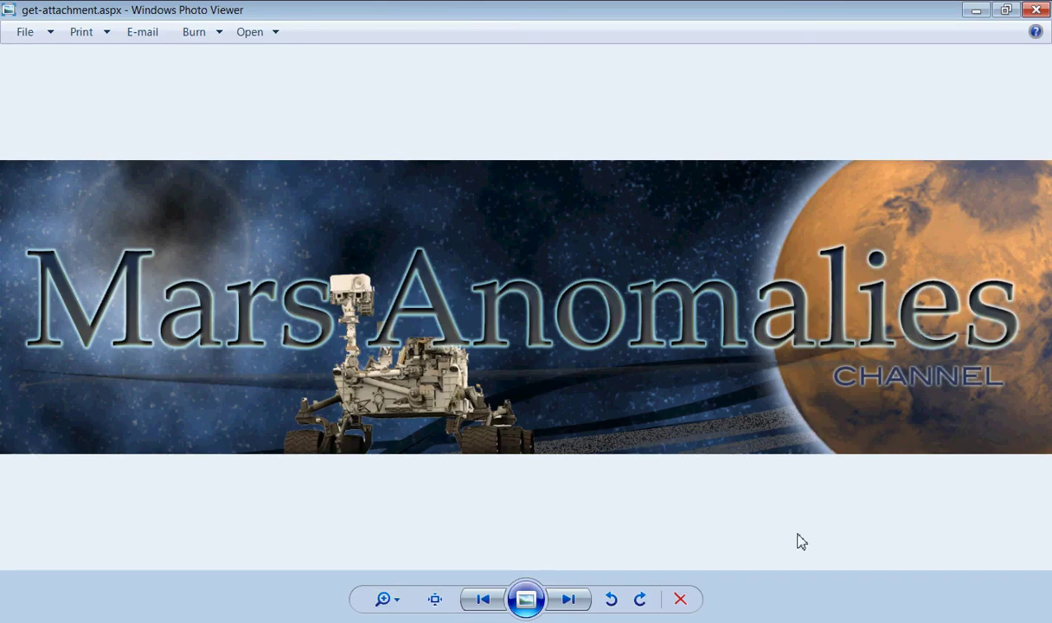